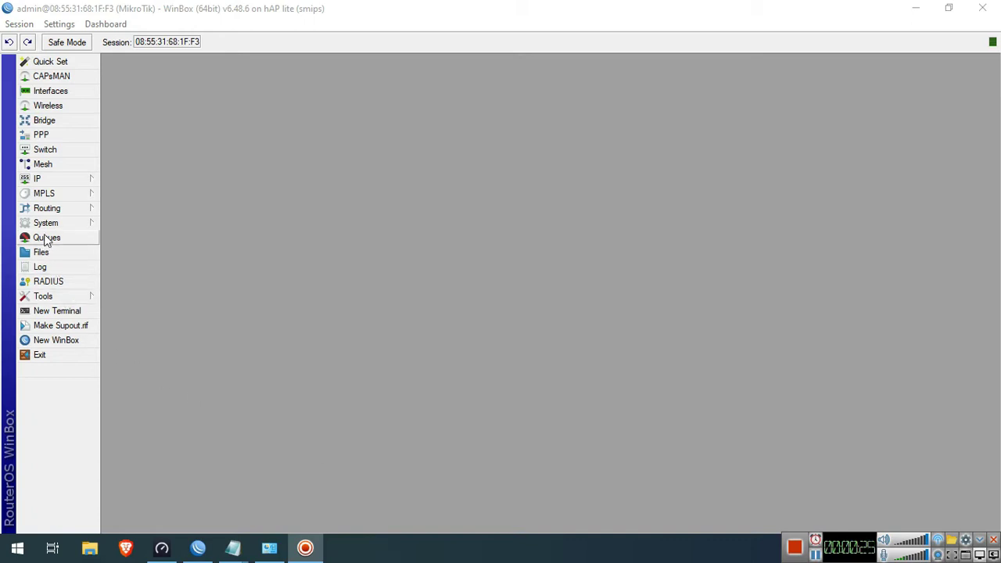
Create a new simple queue named Test targeting 192.168.88.2
click(46, 238)
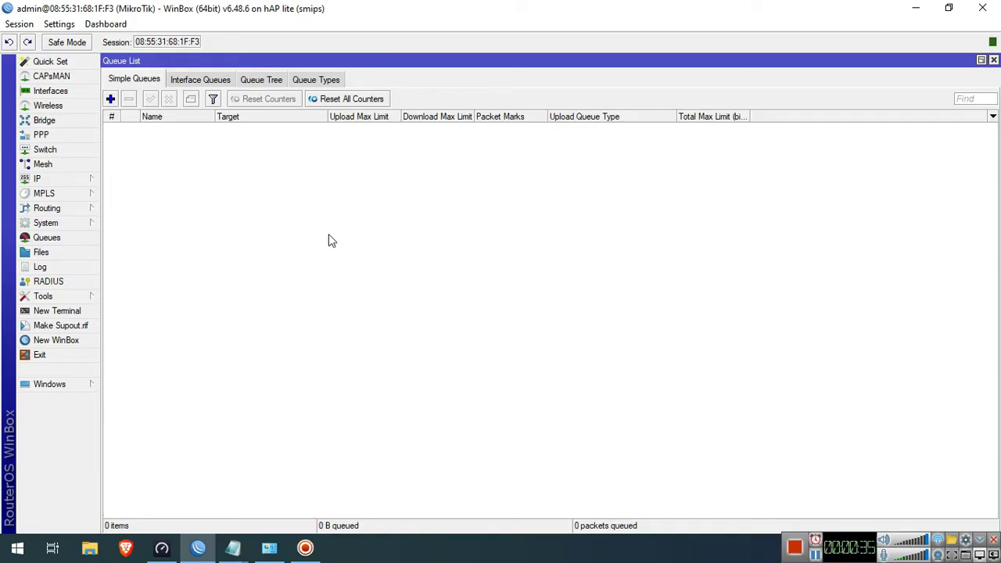
click(112, 102)
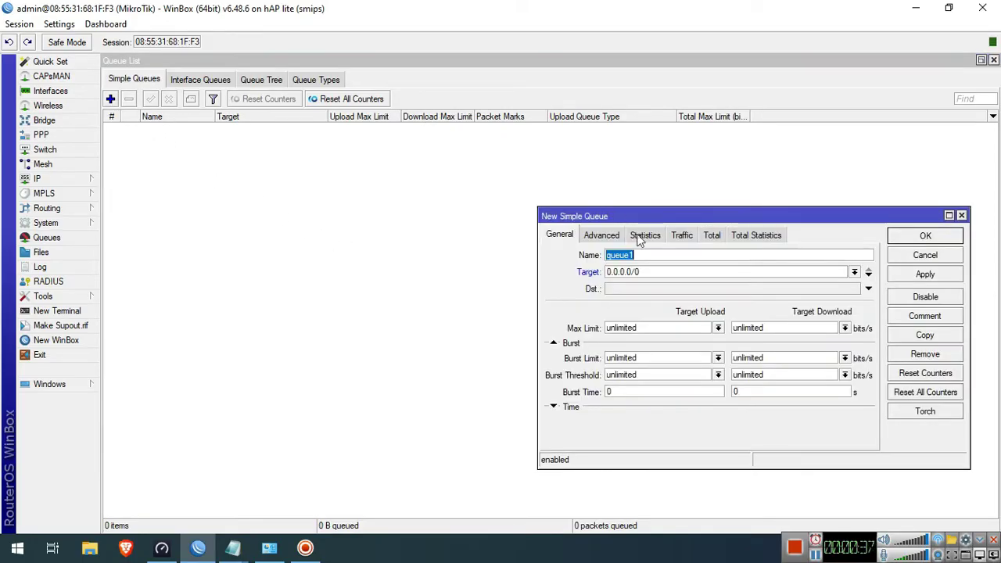
click(655, 258)
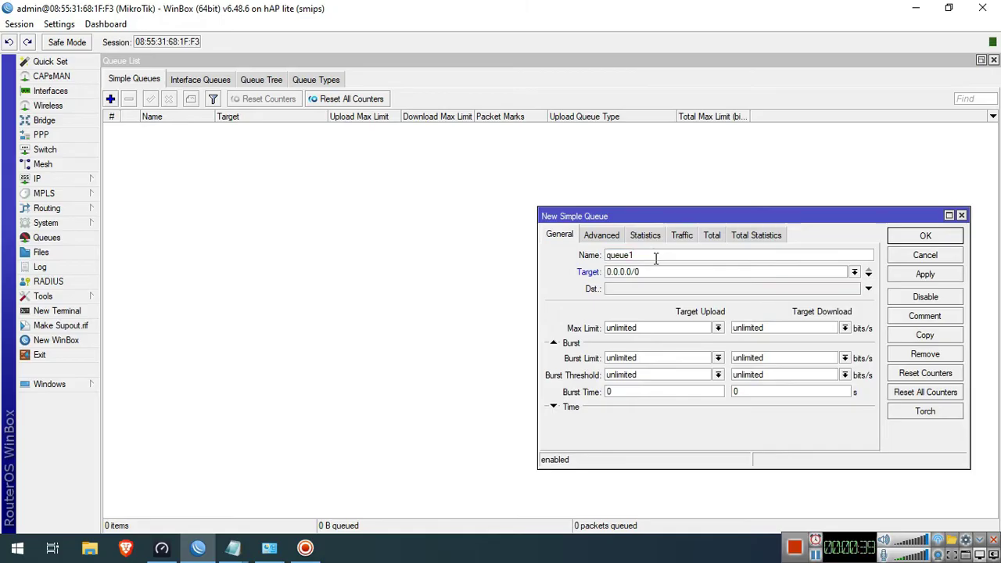
key(BackSpace)
key(BackSpace)
key(BackSpace)
text(Test)
click(655, 273)
key(BackSpace)
key(BackSpace)
key(BackSpace)
key(BackSpace)
key(BackSpace)
key(BackSpace)
key(BackSpace)
key(BackSpace)
text(1)
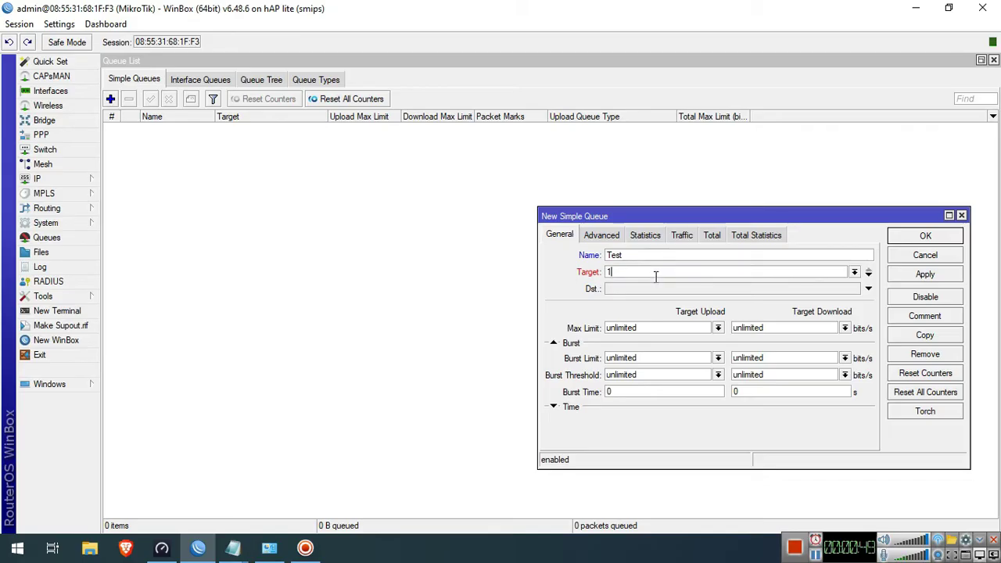
text(92.)
text(16)
text(8.88.)
text(2)
Limit the Test queue to 2M upload and 2M download and save it
click(718, 328)
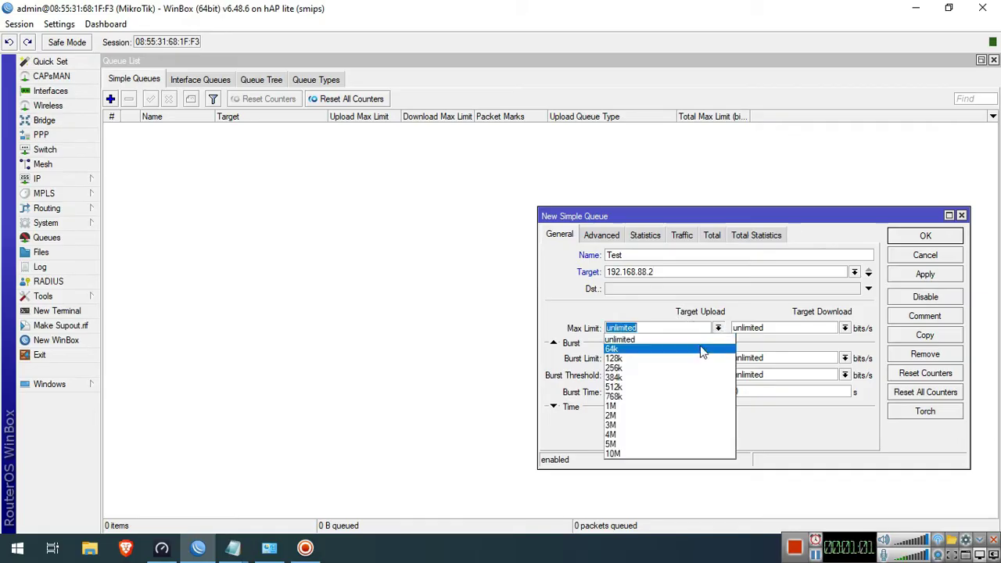
click(646, 416)
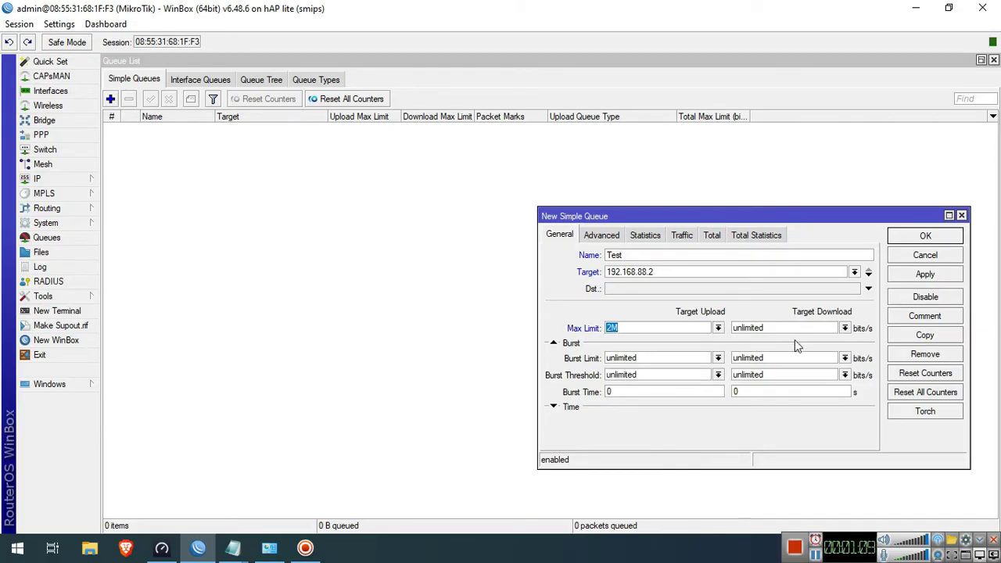
click(844, 328)
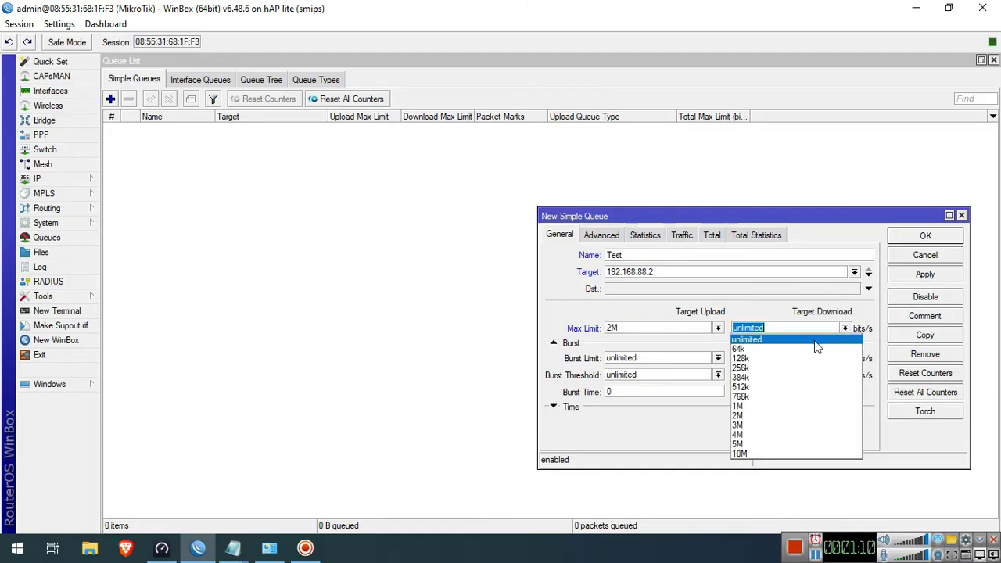
click(774, 421)
click(919, 275)
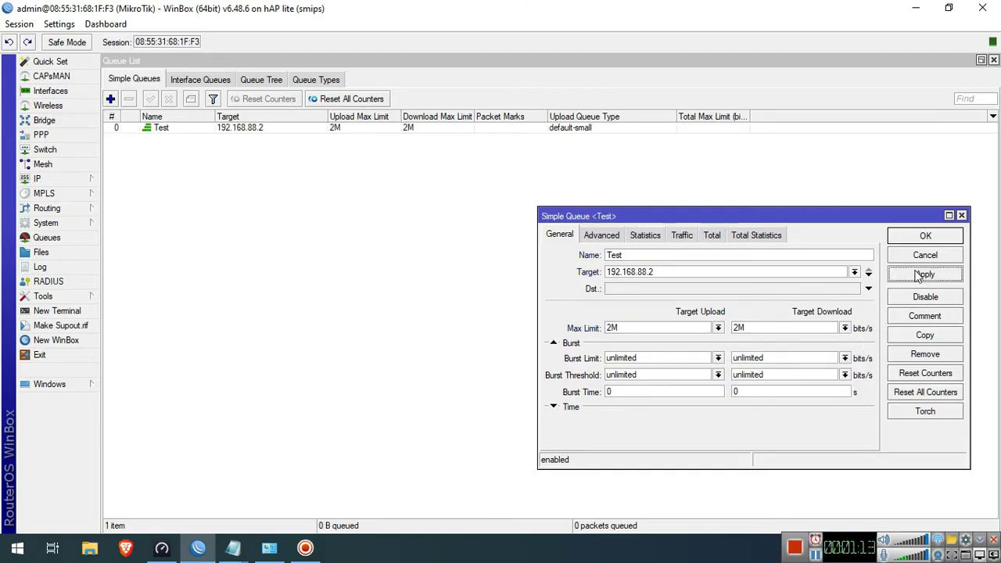
click(915, 236)
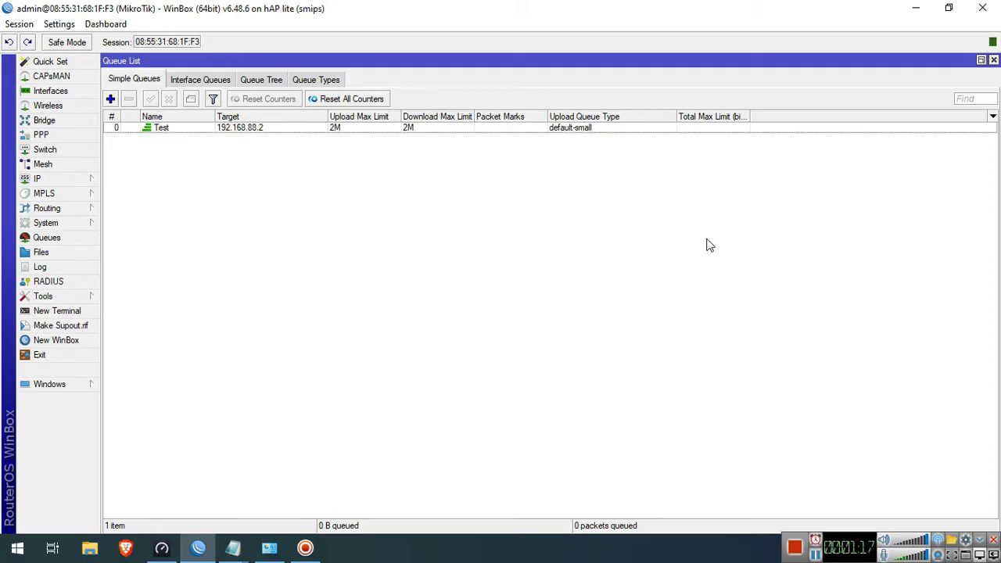
click(432, 127)
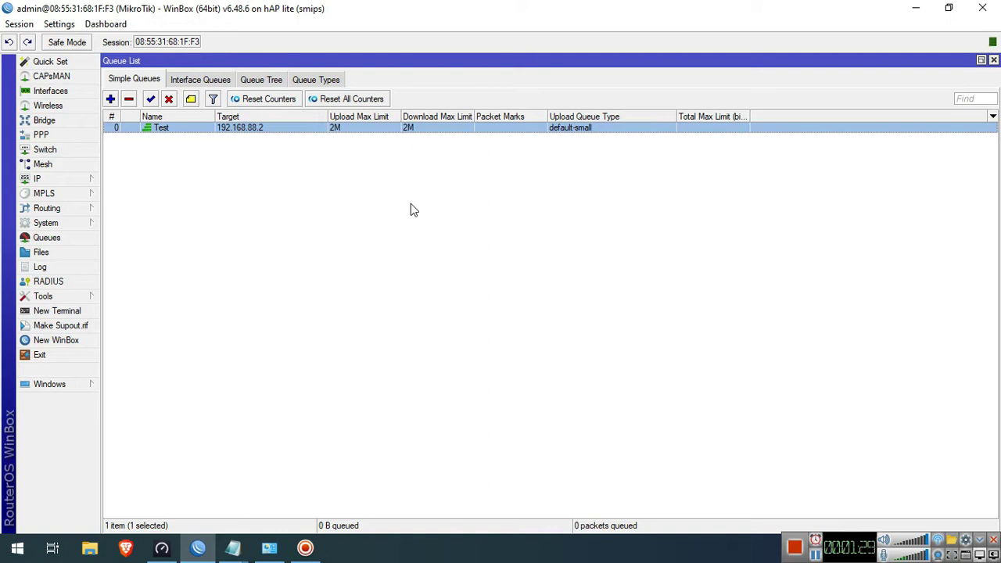
click(419, 251)
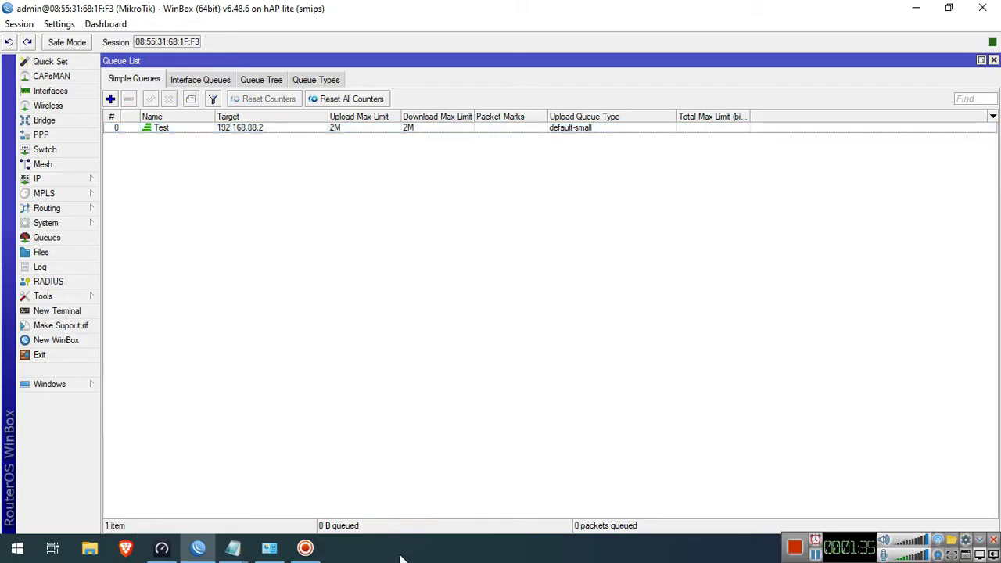
mouse_move(233, 548)
click(317, 514)
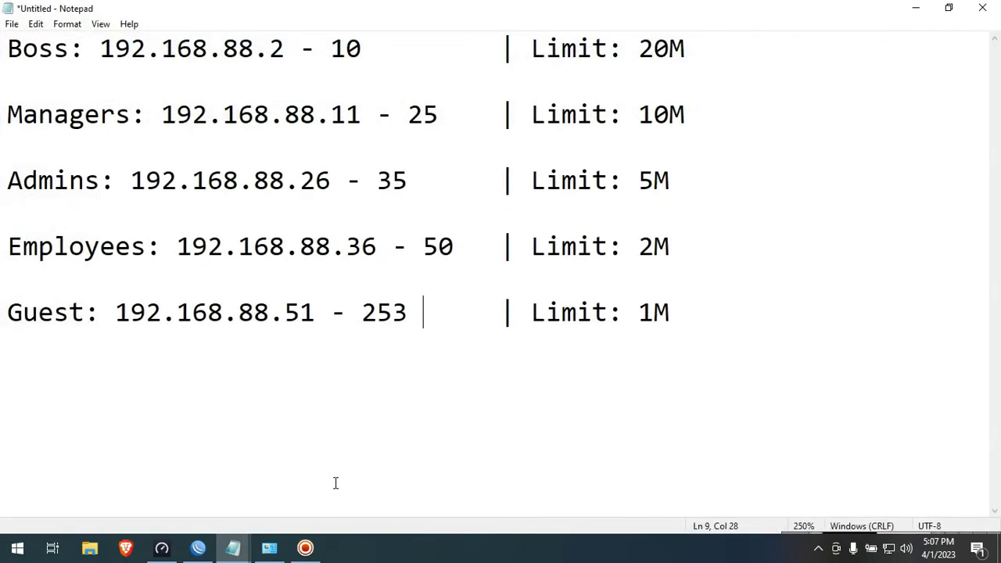
click(752, 266)
click(916, 7)
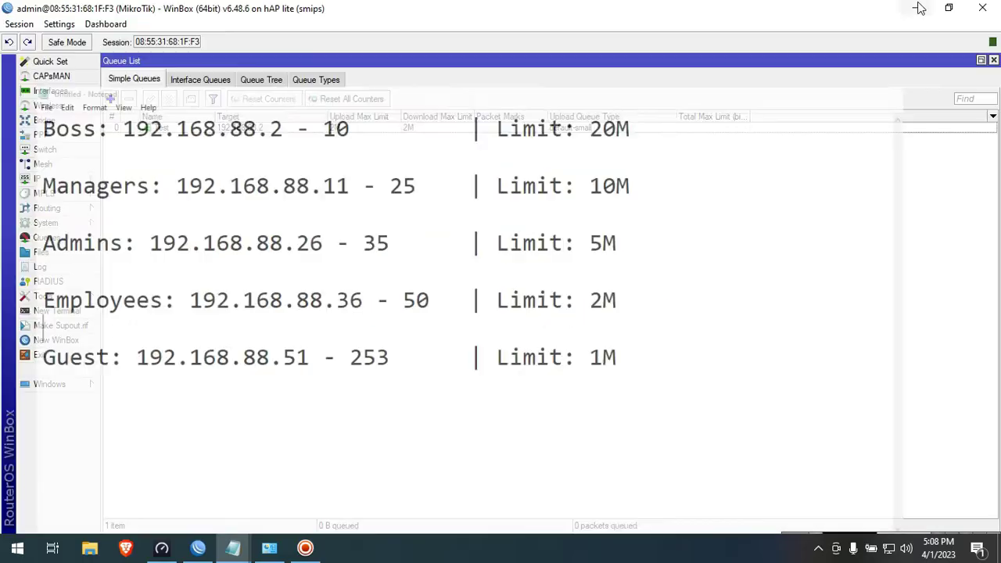
click(249, 547)
click(226, 475)
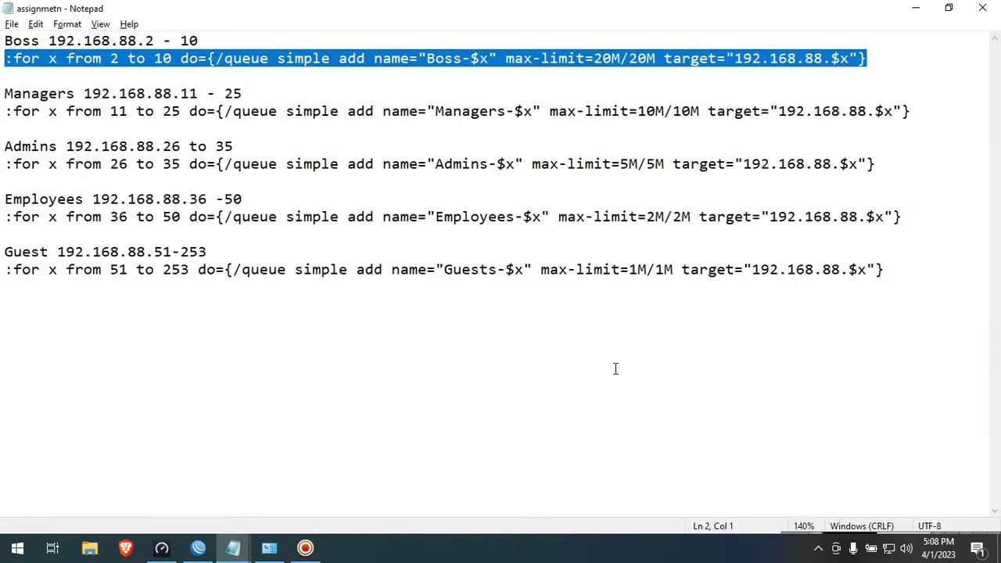
click(606, 381)
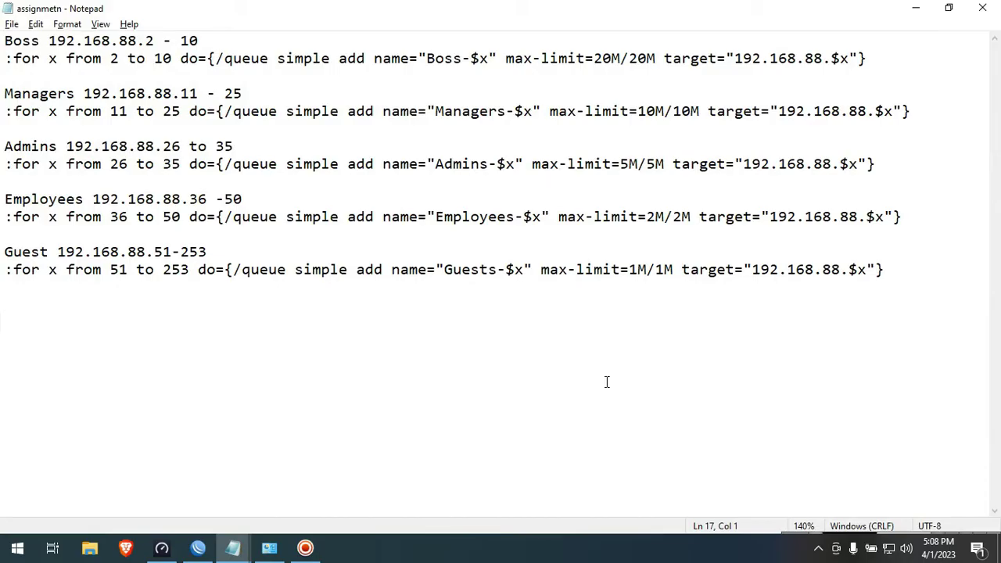
click(199, 549)
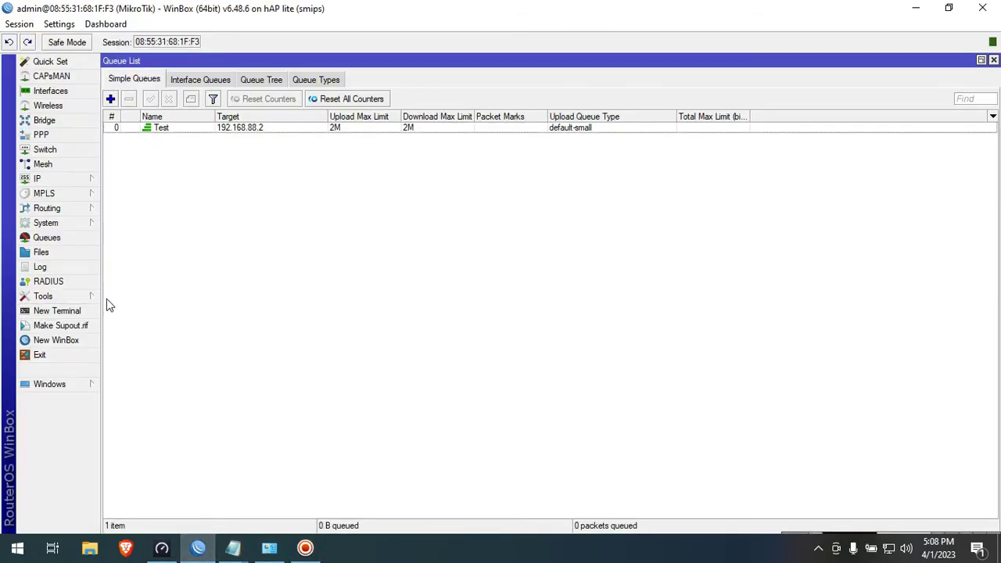
Open a router terminal and delete the Test queue
click(62, 311)
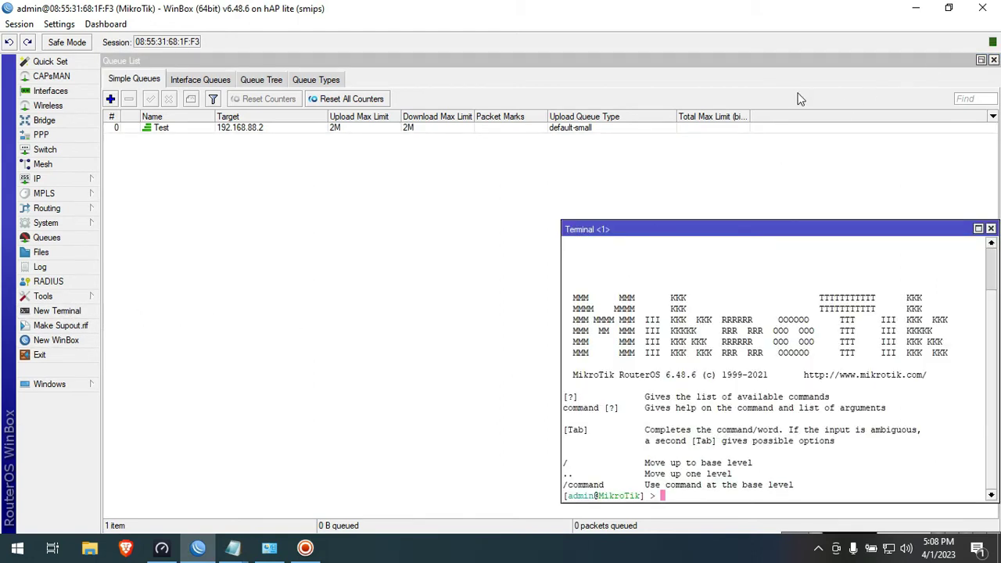
click(391, 127)
click(129, 100)
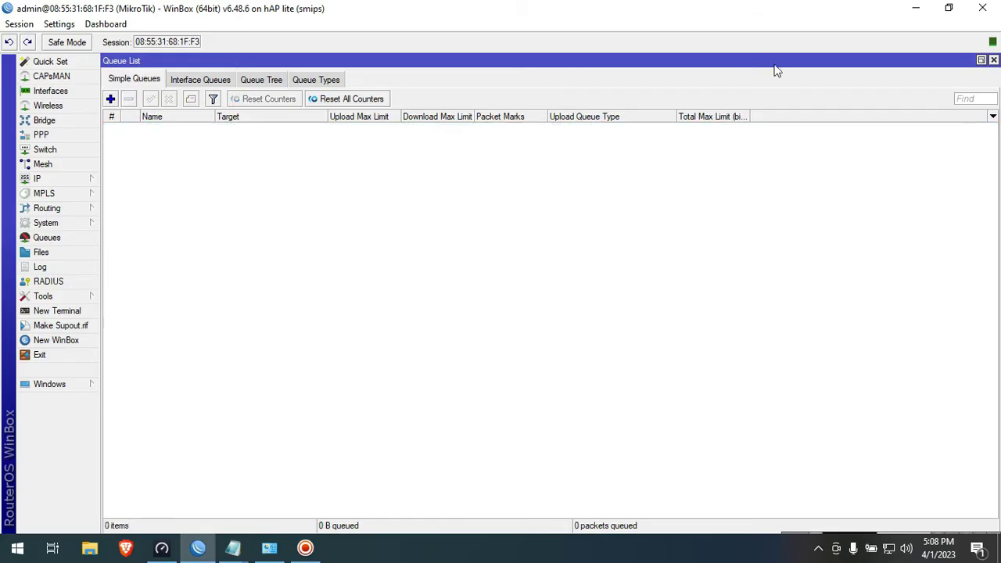
Close the queue list, centre the terminal, and bring the queue-script notes forward
click(993, 60)
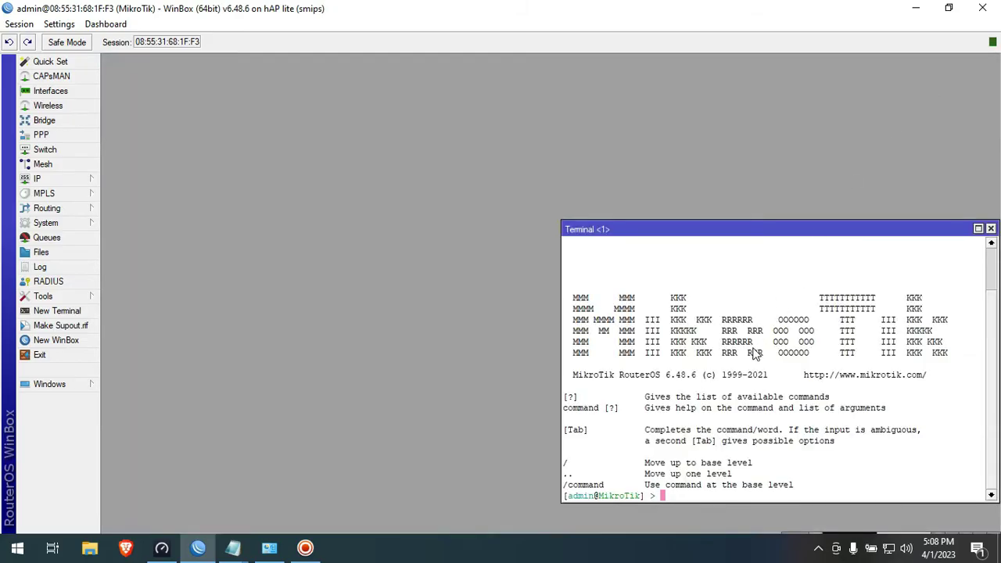
drag(807, 234, 532, 178)
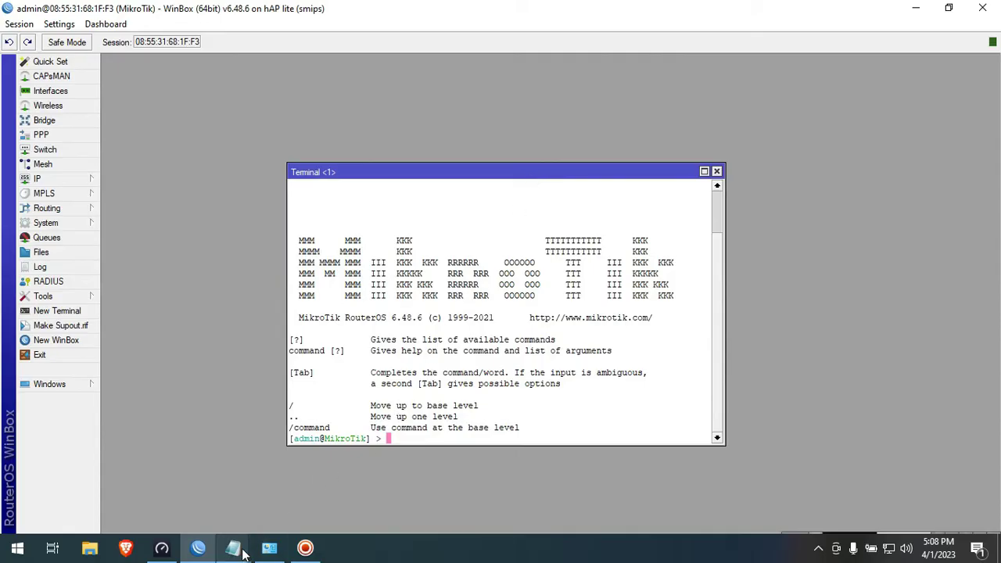
mouse_move(233, 548)
click(179, 512)
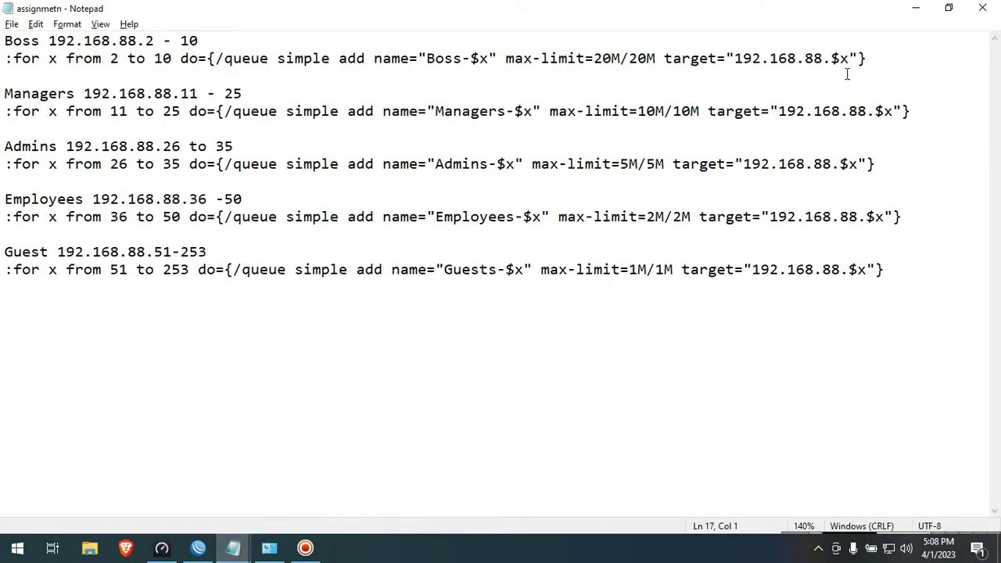
Copy the Boss :for queue loop from Notepad and run it in the terminal
mouse_move(873, 58)
mouse_down()
mouse_move(23, 72)
mouse_move(10, 59)
mouse_up()
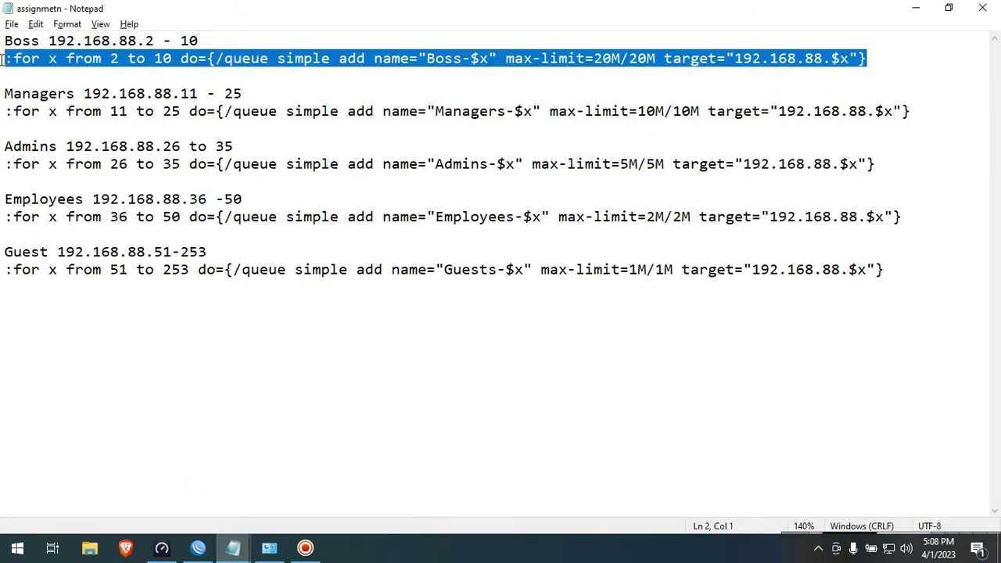
right_click(10, 59)
click(37, 107)
click(198, 548)
right_click(556, 437)
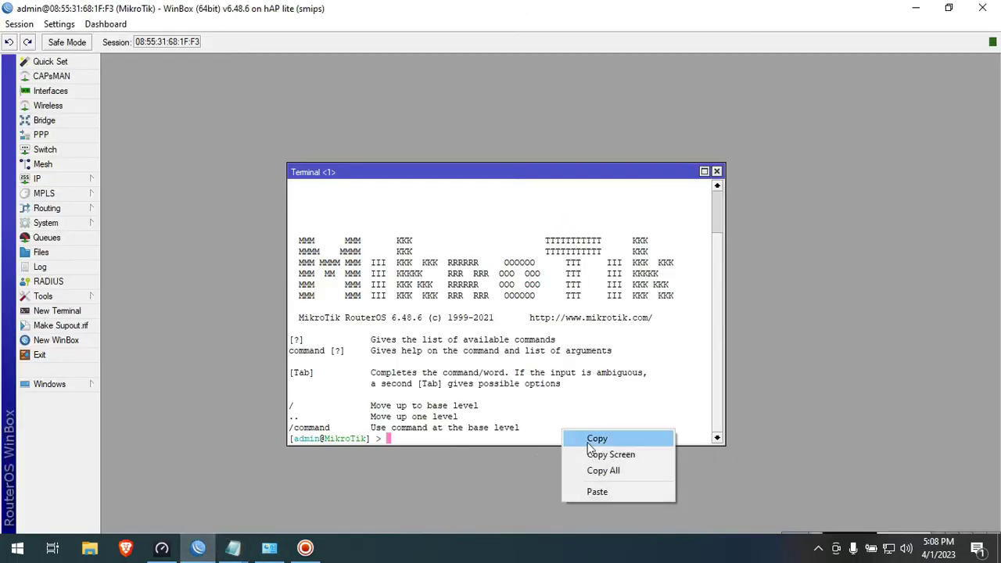
click(599, 491)
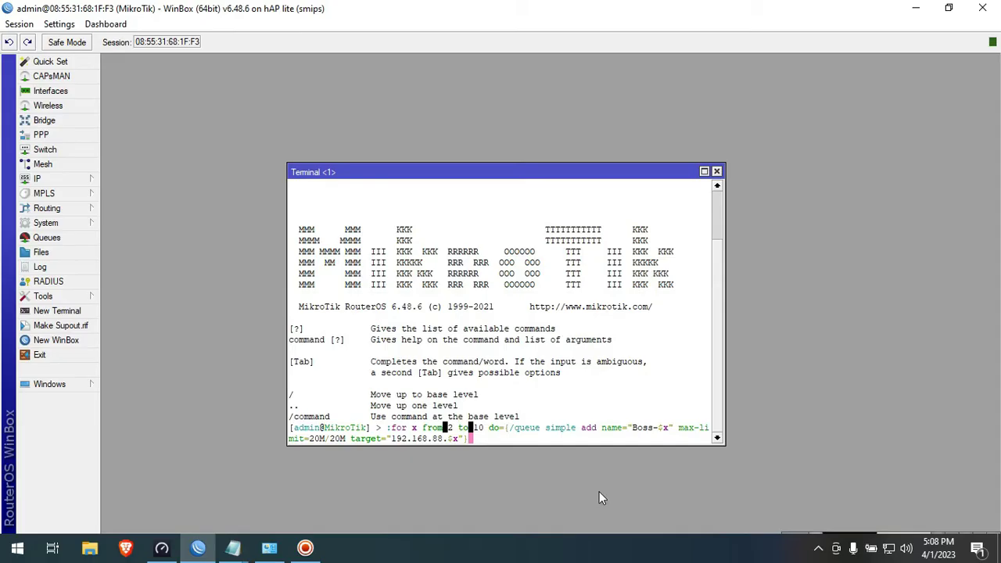
key(Return)
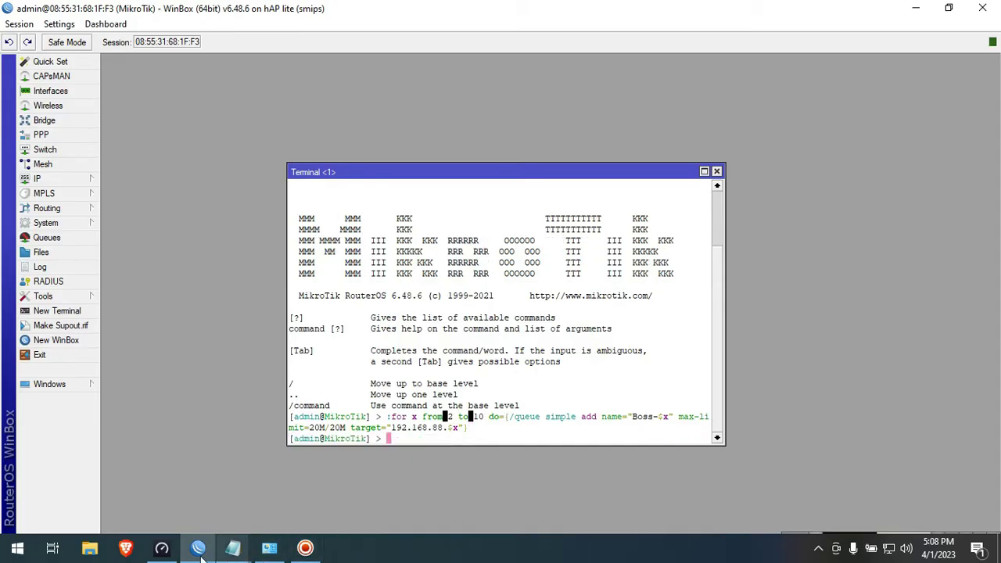
Copy the Managers queue loop from the notes and run it in the terminal
mouse_move(233, 548)
click(152, 489)
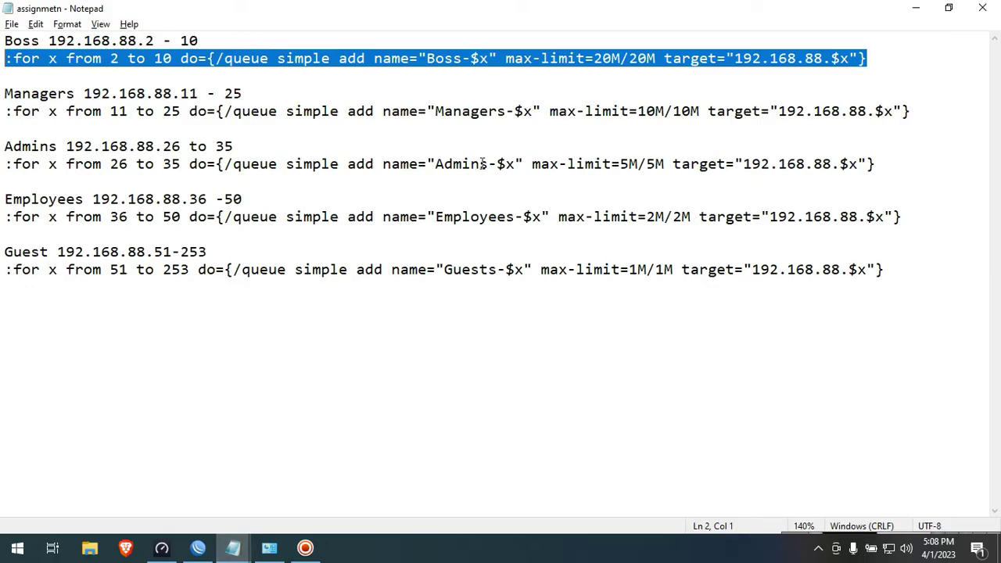
drag(5, 111, 923, 111)
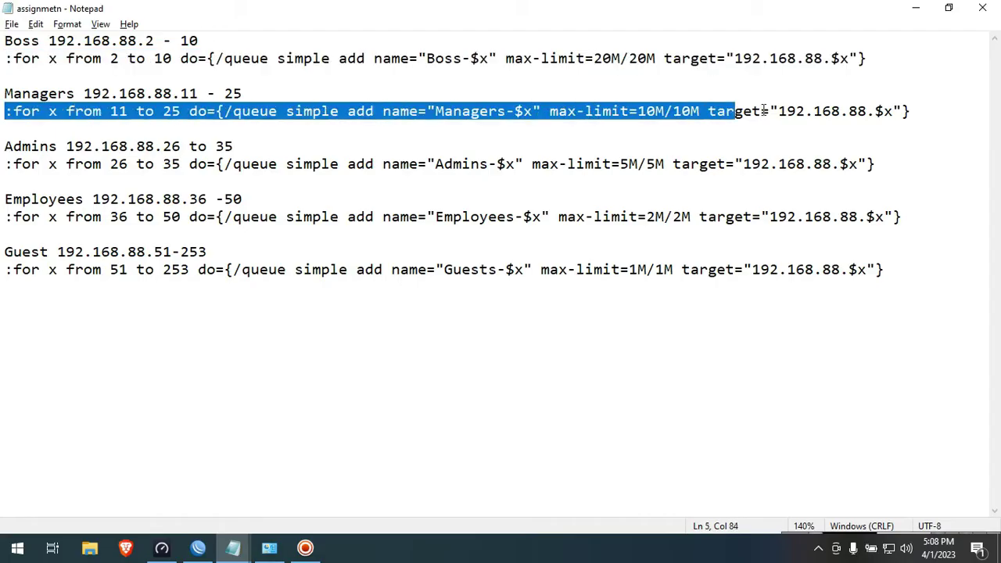
right_click(889, 112)
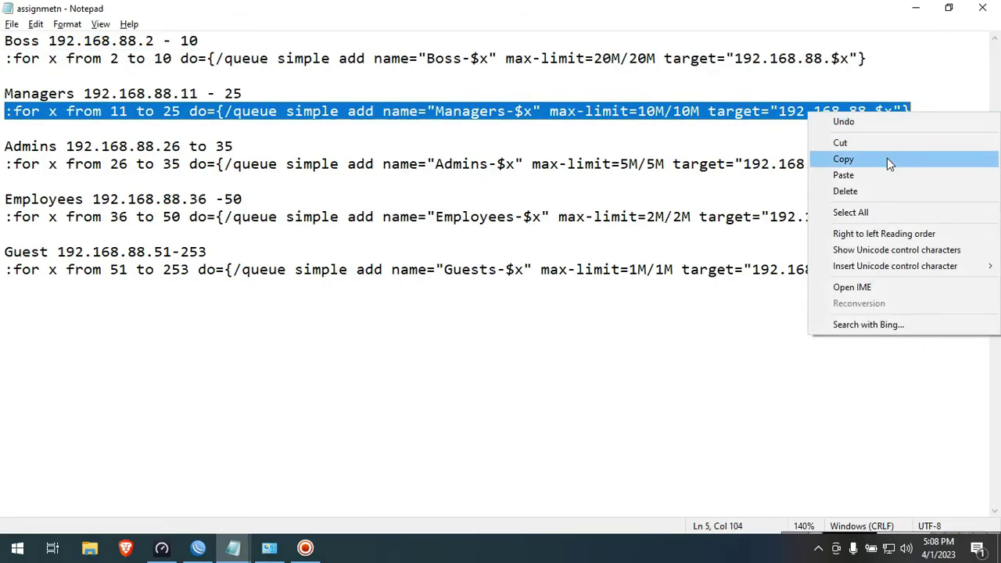
click(887, 159)
click(199, 550)
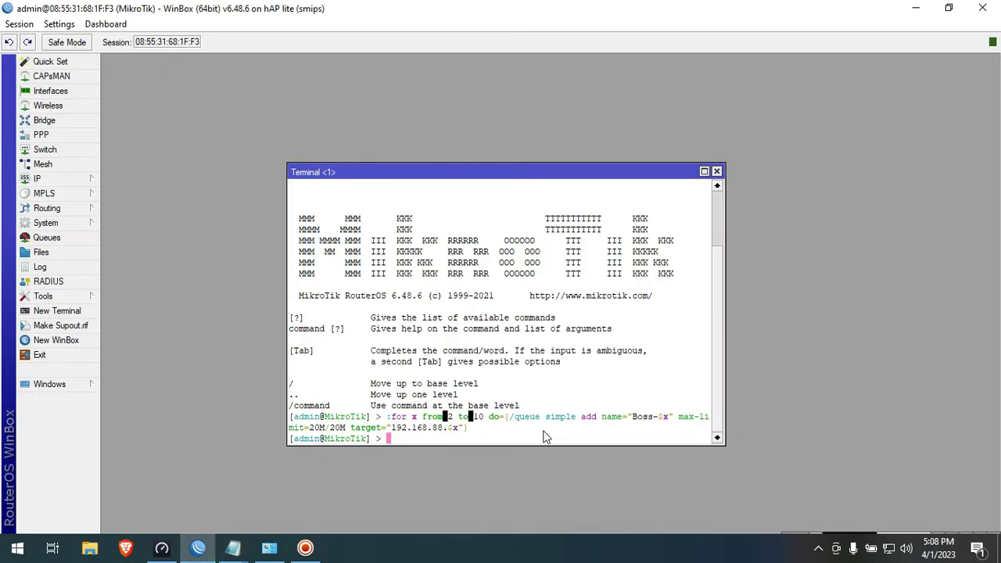
right_click(543, 436)
click(579, 494)
key(Return)
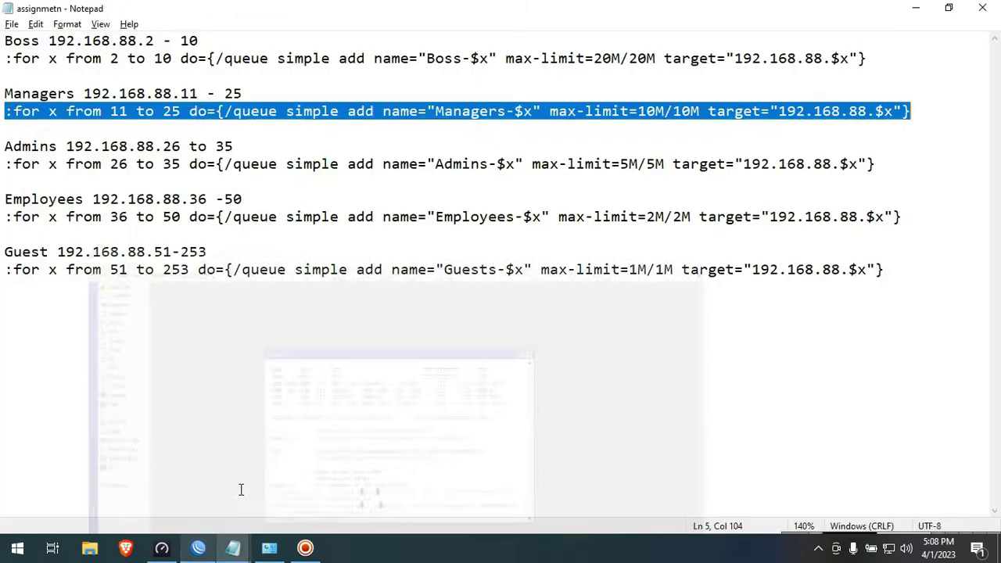
Copy the Admins queue loop from the notes and run it in the terminal
click(233, 549)
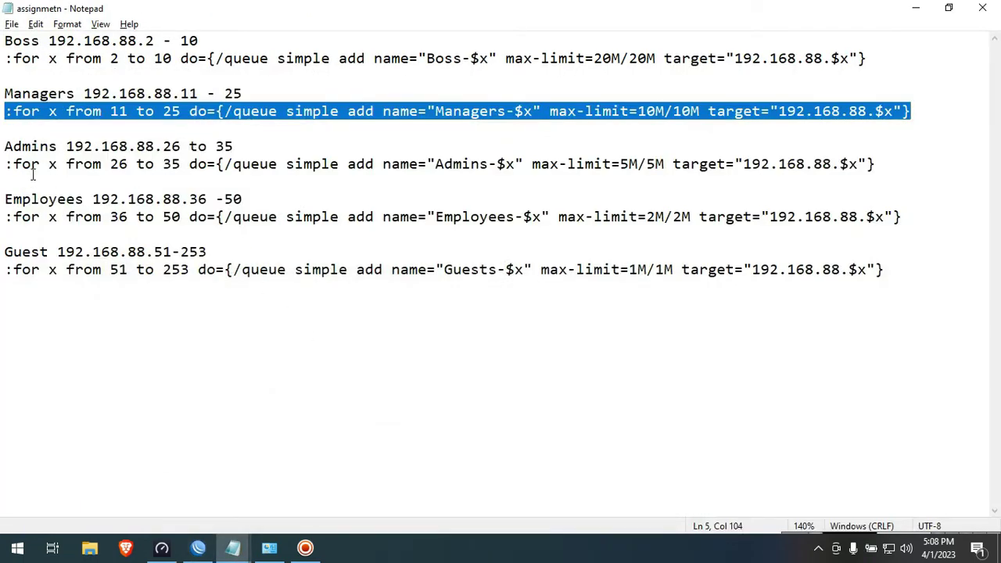
drag(5, 164, 875, 166)
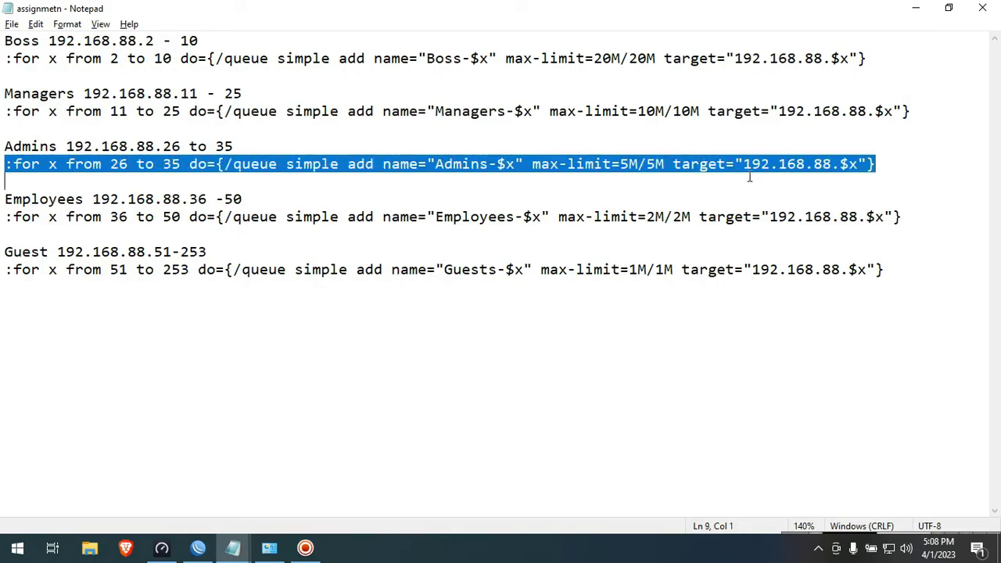
right_click(864, 164)
click(867, 212)
click(198, 549)
right_click(514, 444)
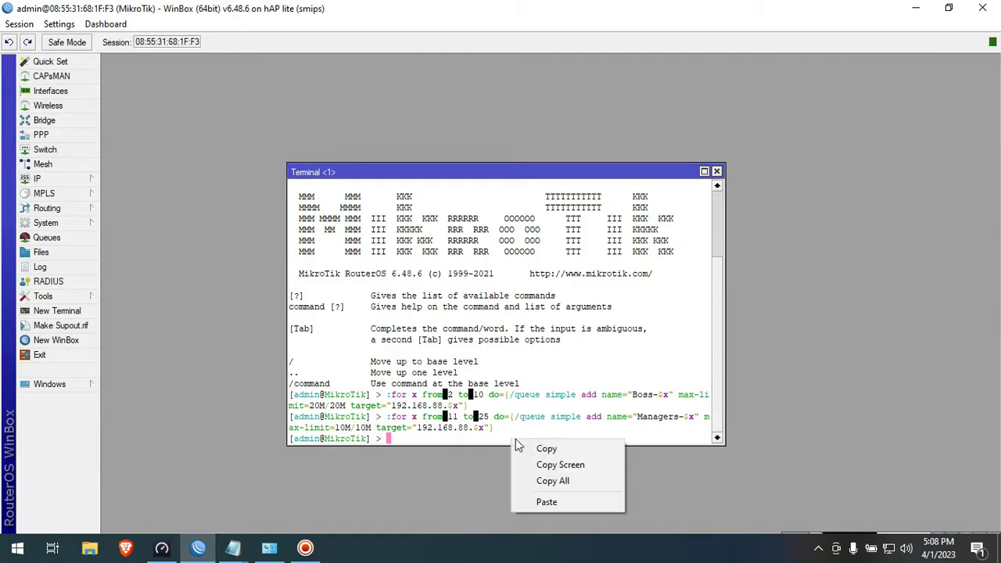
click(545, 502)
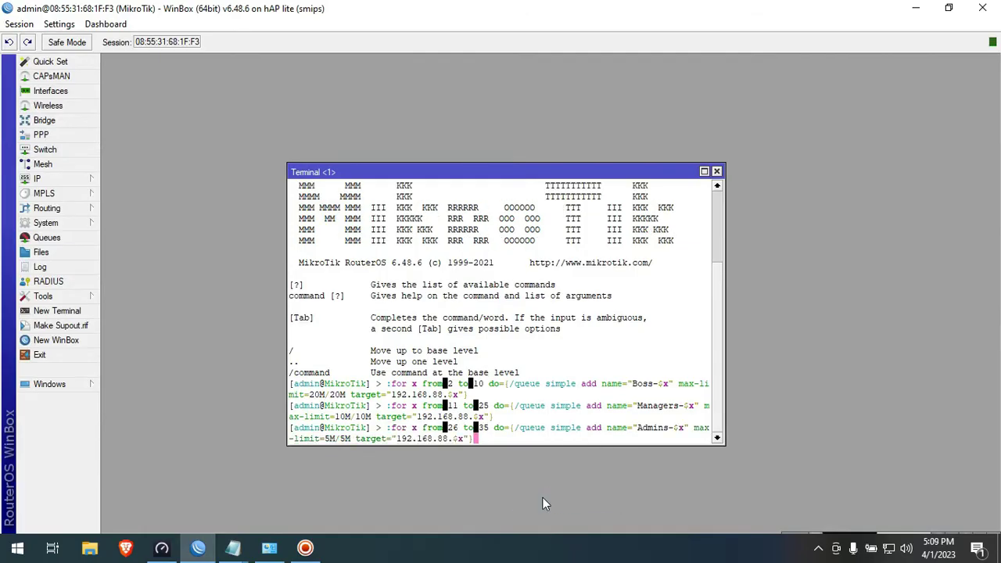
key(Return)
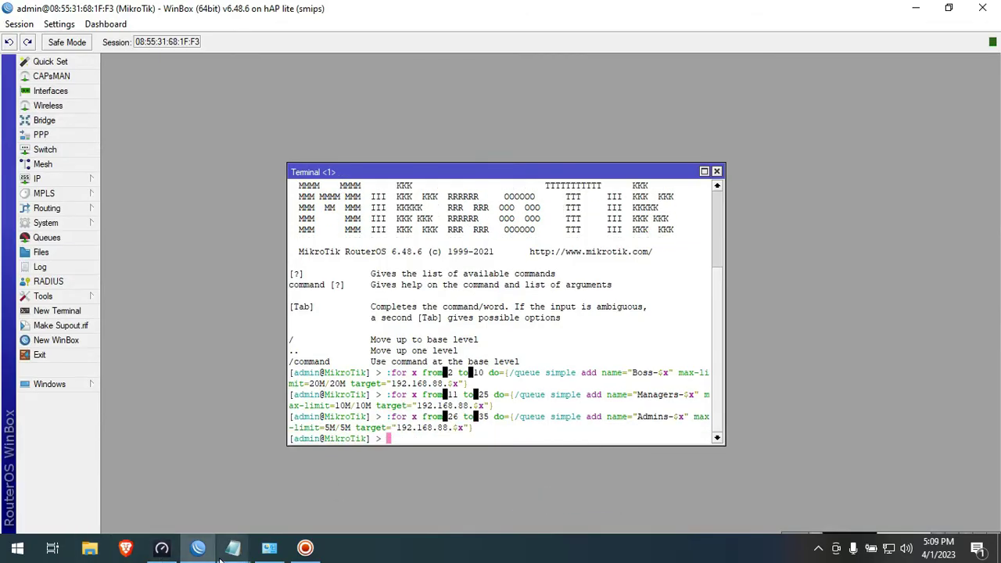
Copy the Employees queue loop from the notes and run it in the terminal
mouse_move(233, 548)
click(155, 507)
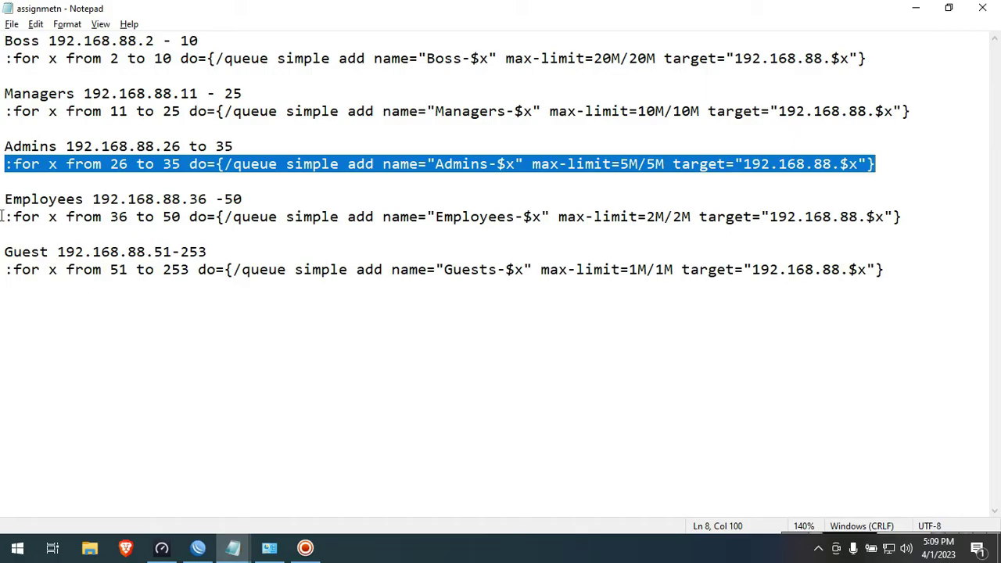
drag(4, 217, 901, 216)
right_click(887, 217)
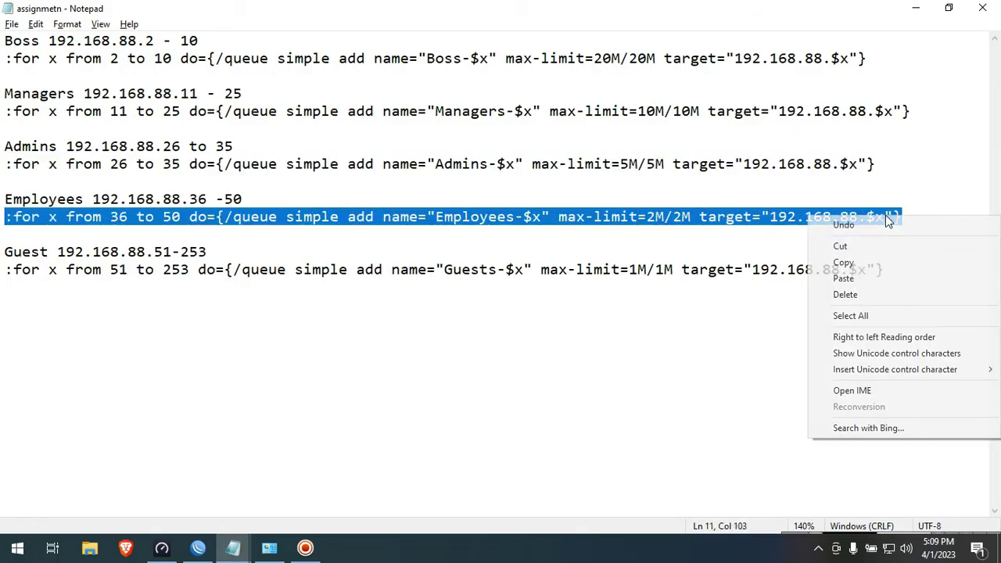
click(884, 263)
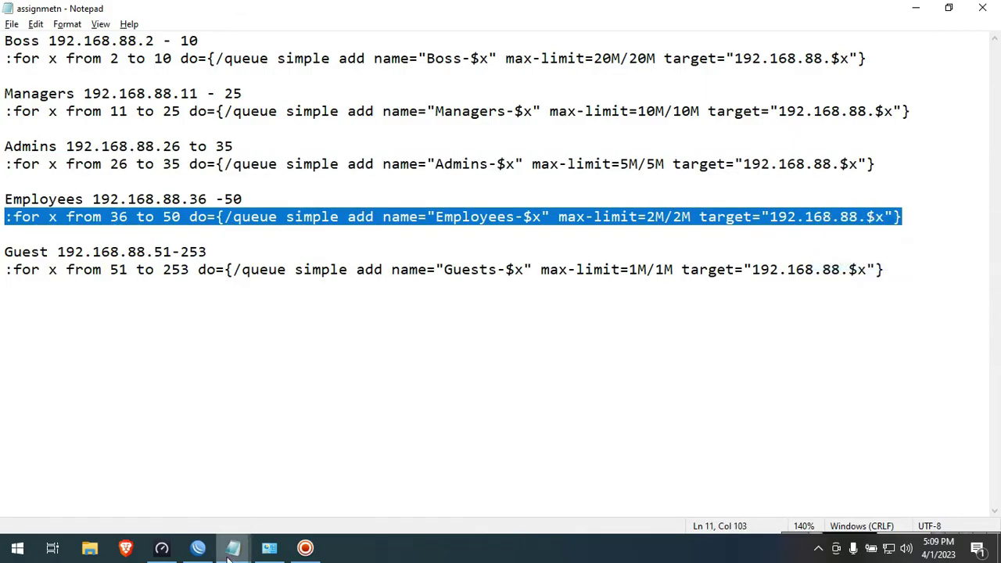
click(198, 547)
right_click(508, 439)
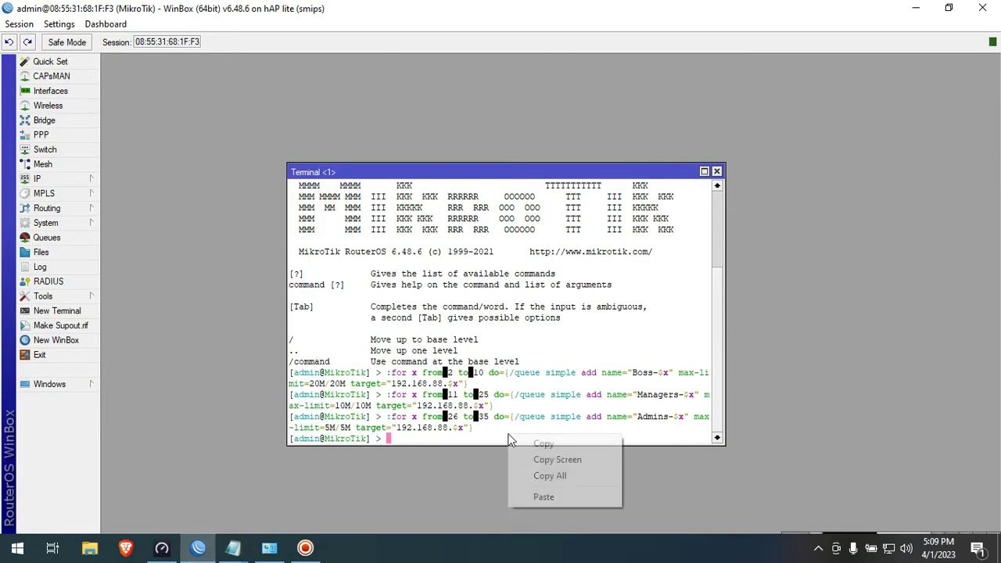
click(535, 497)
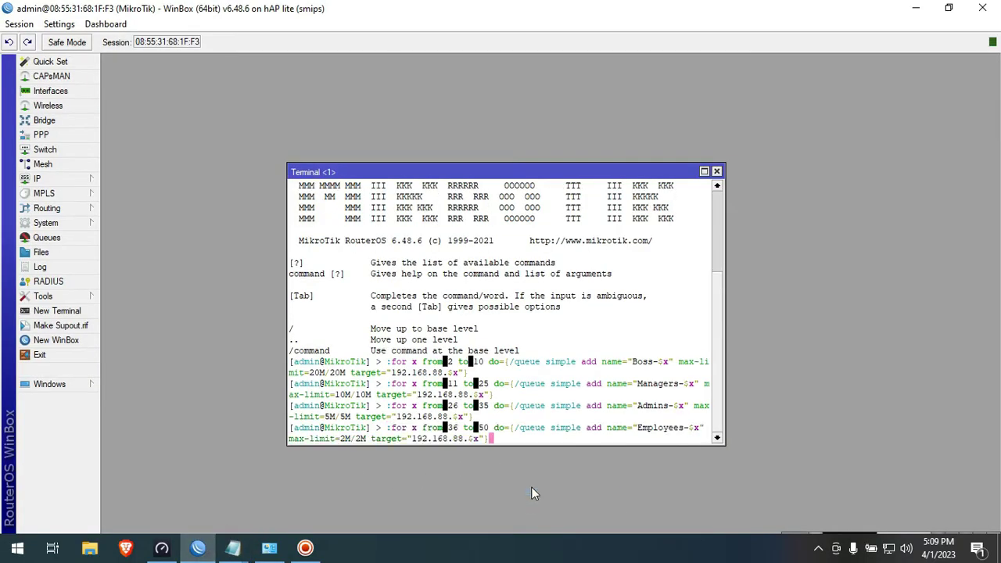
key(Return)
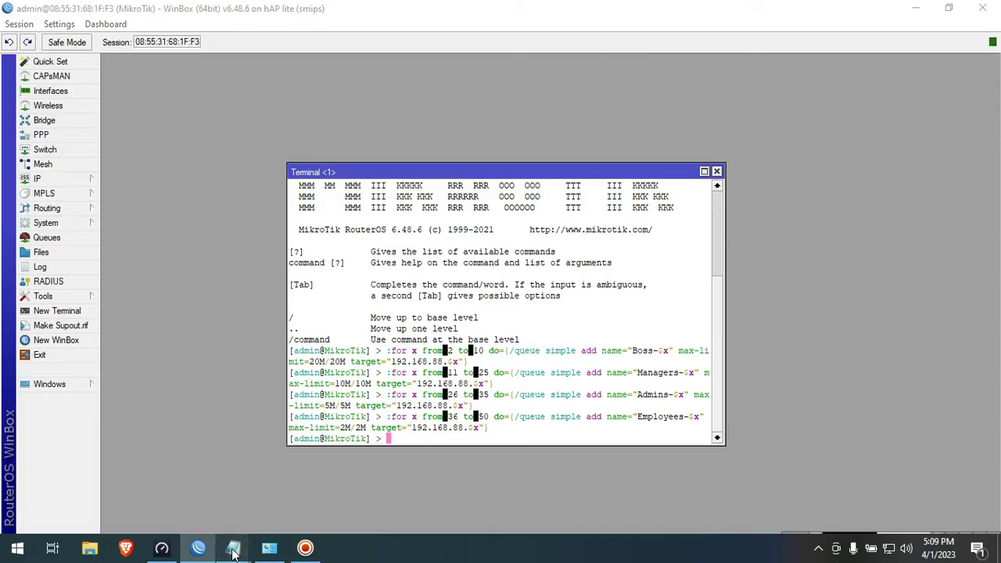
Copy the Guests queue loop from the notes and run it in the terminal
mouse_move(233, 548)
click(173, 499)
drag(7, 274, 885, 269)
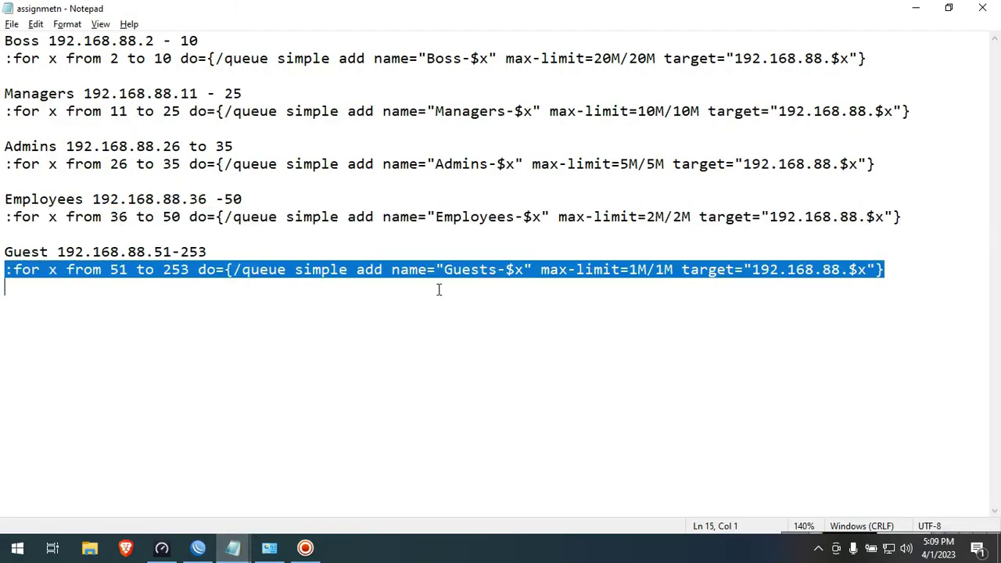
right_click(871, 269)
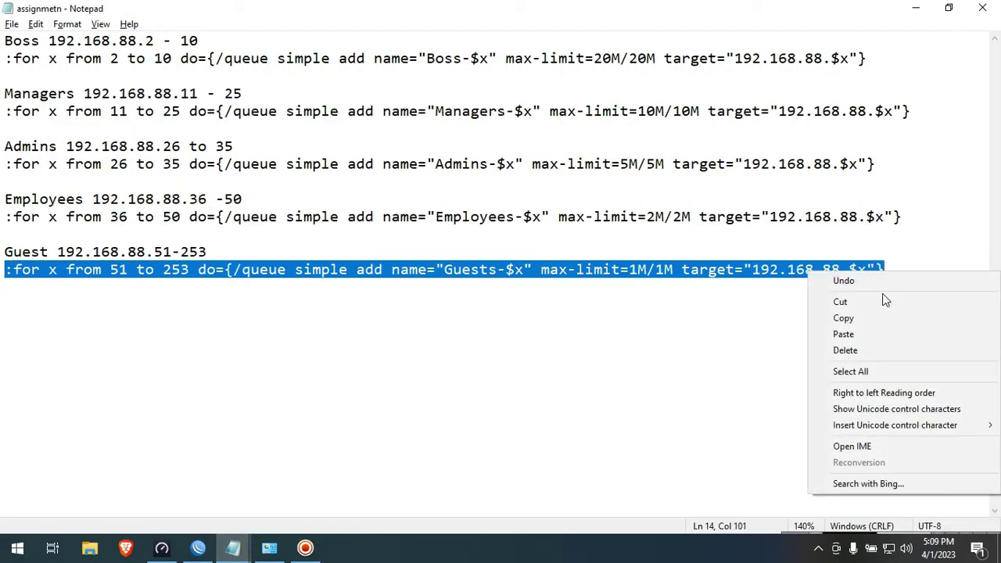
click(874, 320)
click(916, 8)
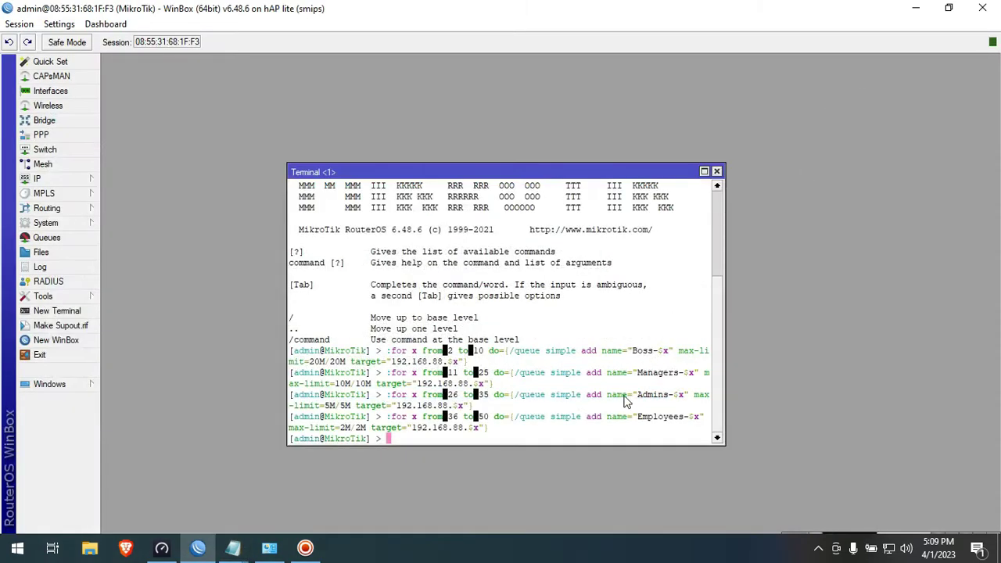
right_click(601, 434)
click(630, 496)
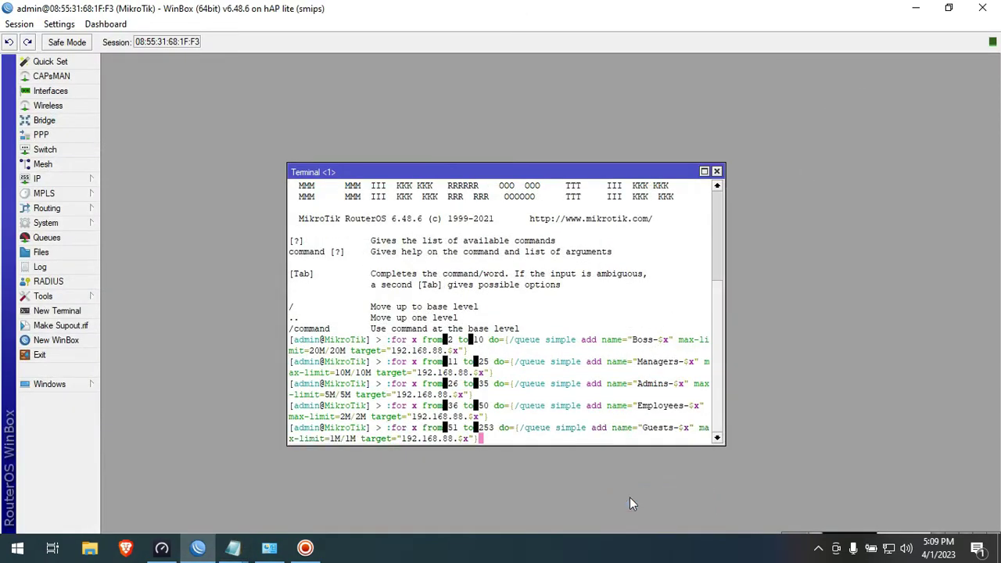
key(Return)
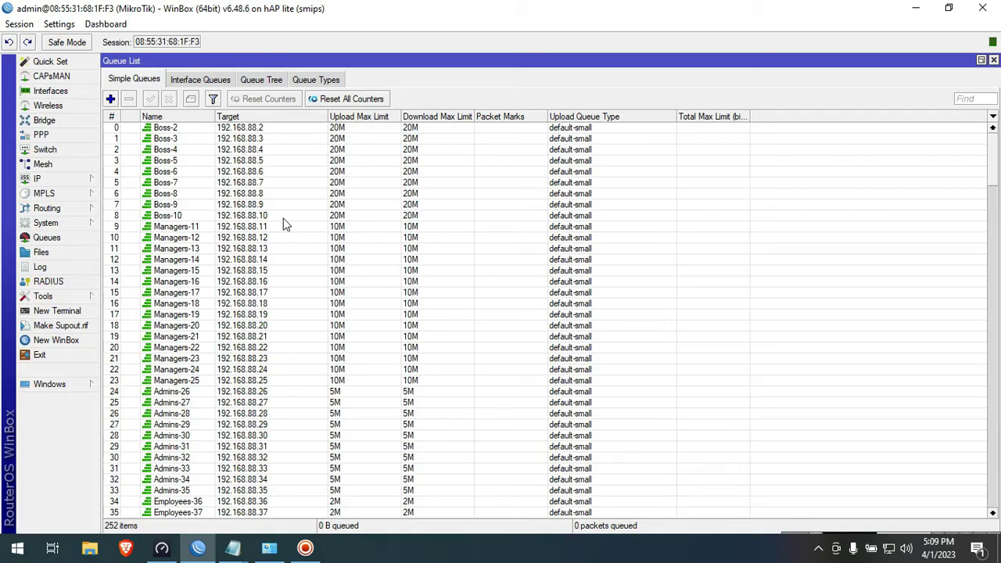
click(222, 137)
scroll(258, 359, down, 1)
scroll(289, 383, down, 2)
scroll(270, 399, down, 3)
scroll(270, 399, down, 2)
scroll(269, 399, down, 2)
scroll(270, 399, down, 4)
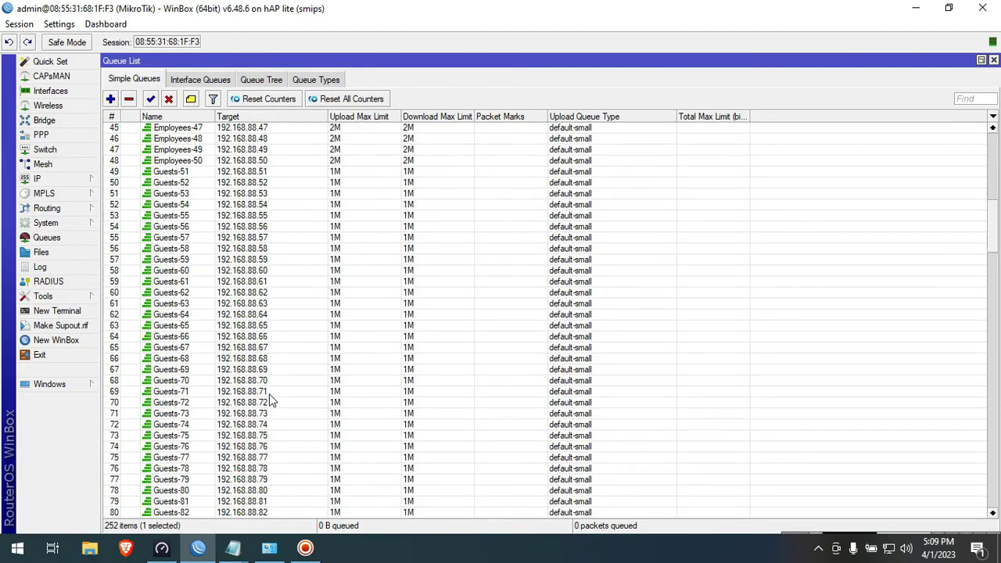
scroll(270, 399, down, 2)
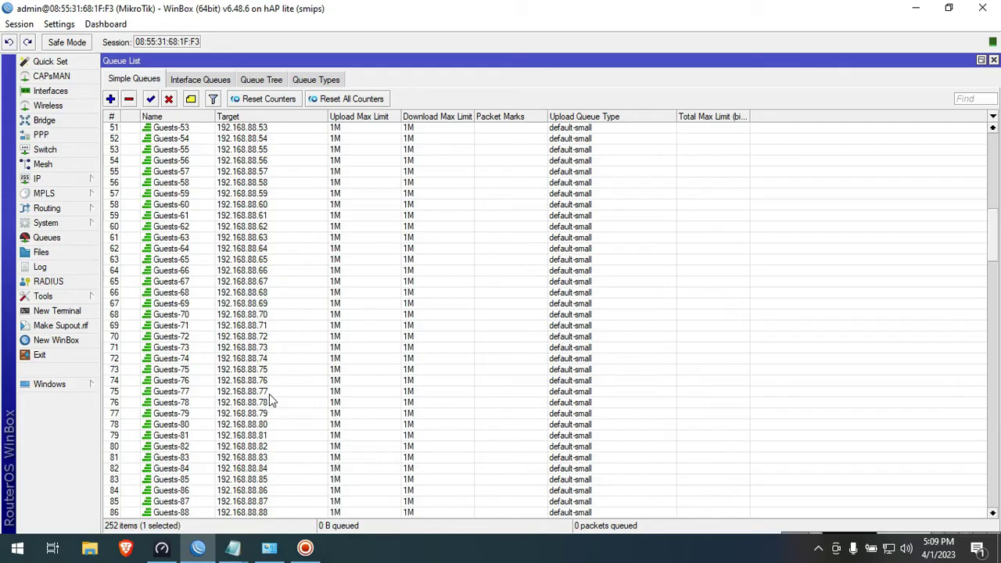
scroll(271, 401, down, 1)
scroll(272, 401, down, 4)
scroll(272, 402, down, 3)
scroll(272, 401, down, 2)
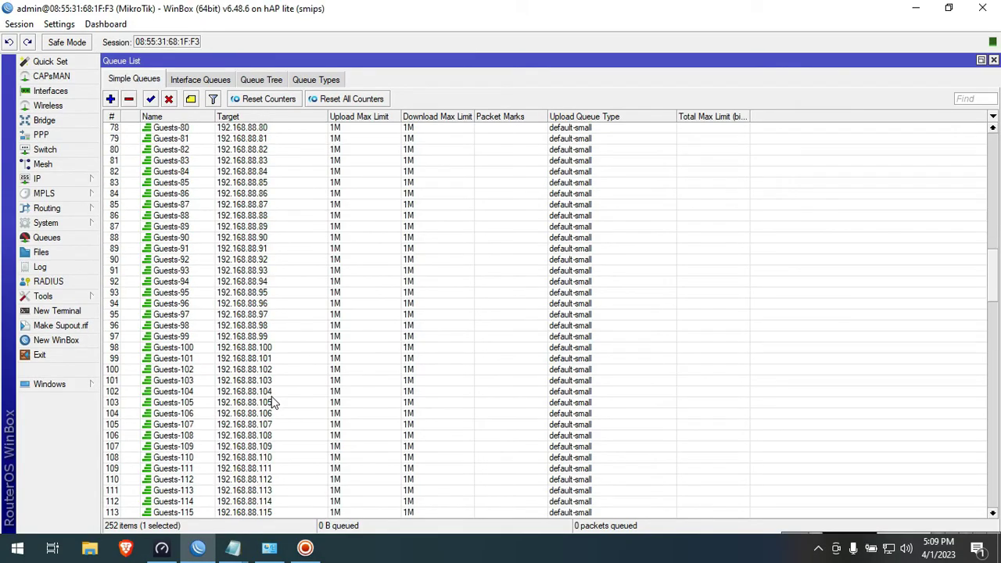
scroll(272, 401, down, 2)
scroll(272, 401, down, 5)
scroll(271, 401, down, 2)
scroll(272, 401, down, 3)
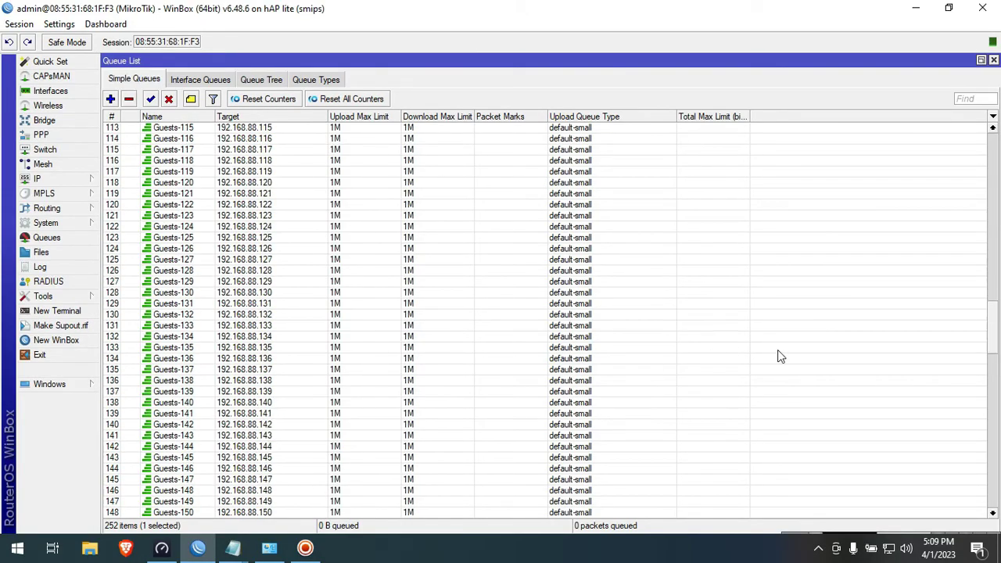
drag(996, 337, 996, 493)
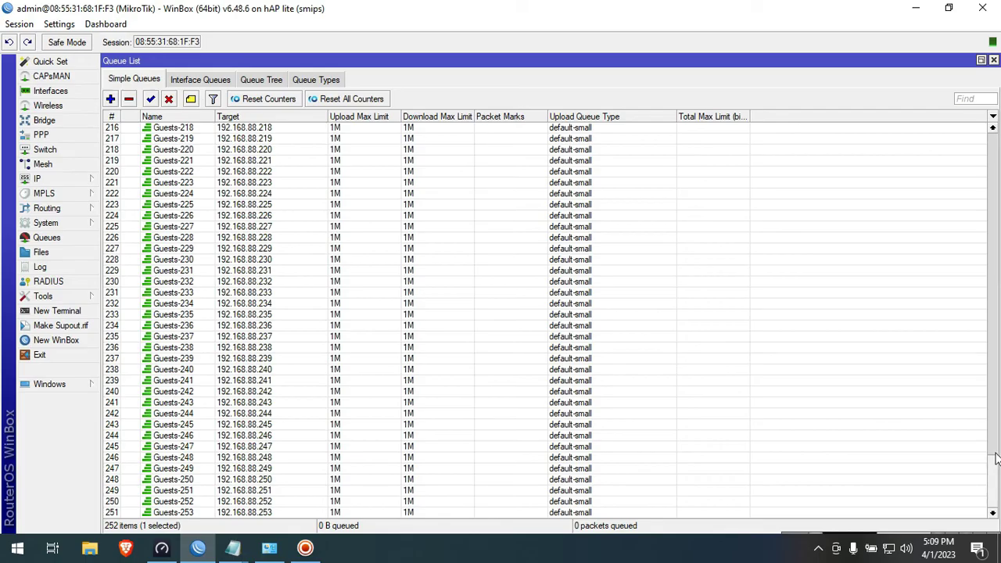
drag(996, 459, 994, 139)
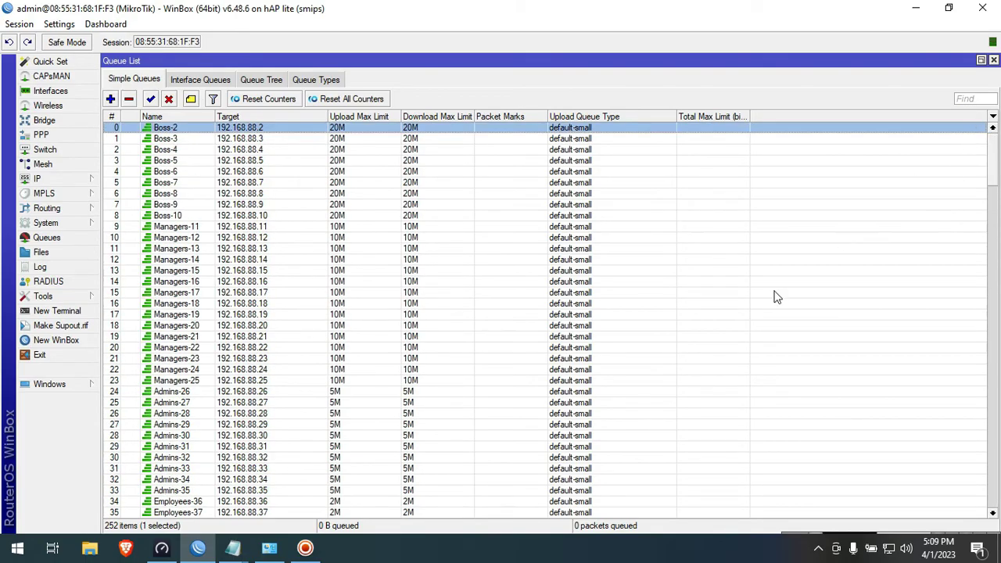
click(285, 551)
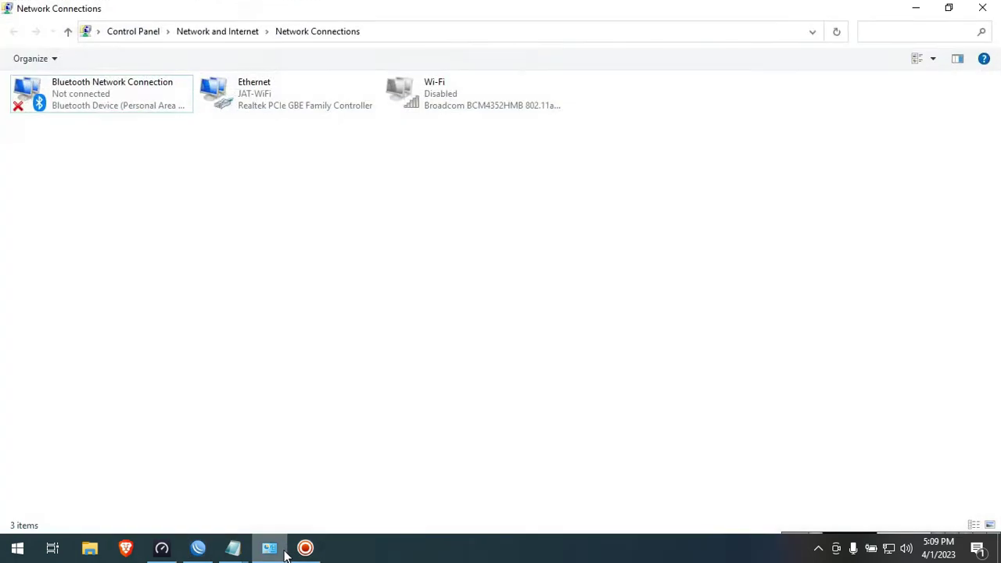
Open the Ethernet properties and highlight the Boss address range in the notes
click(297, 99)
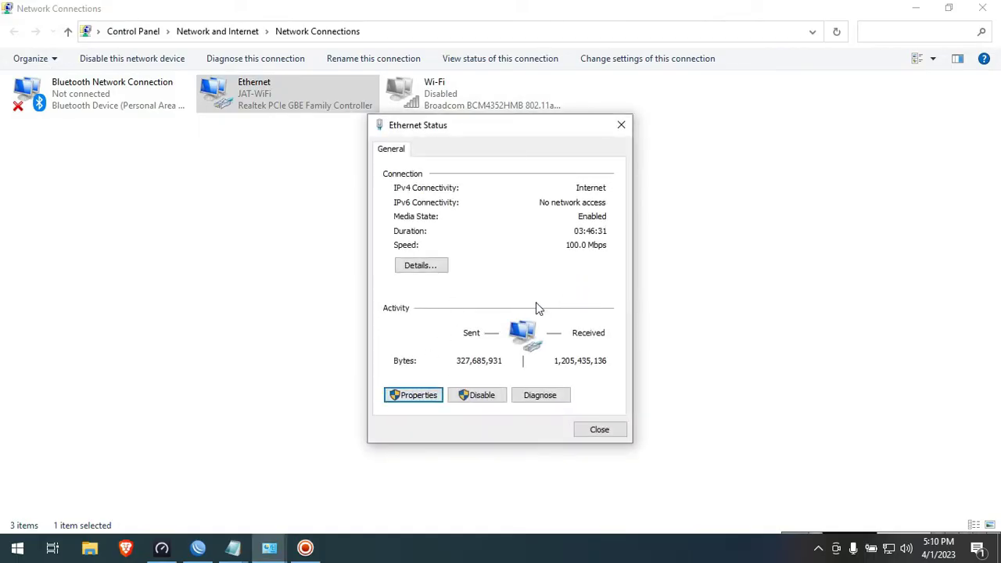
key(Return)
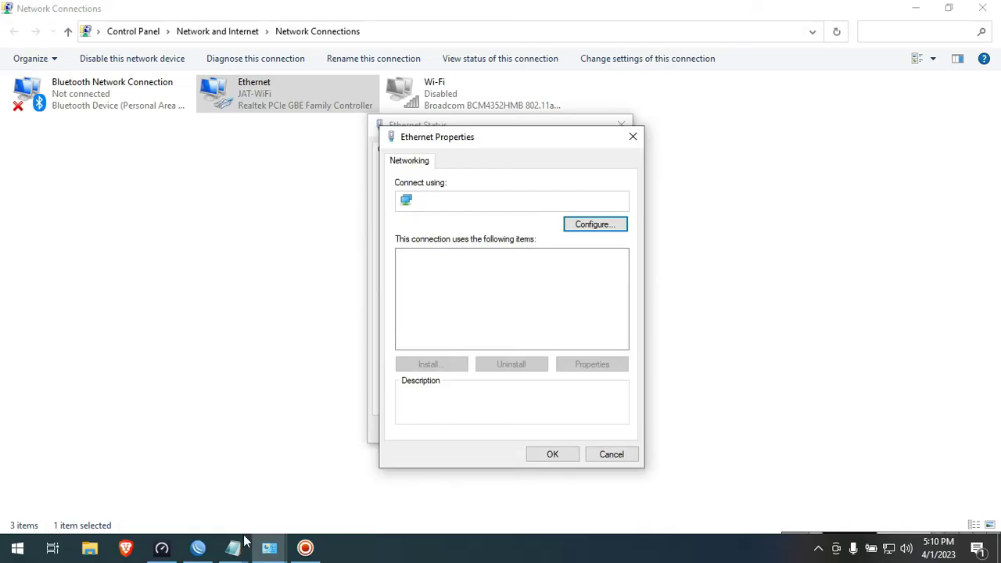
mouse_move(233, 548)
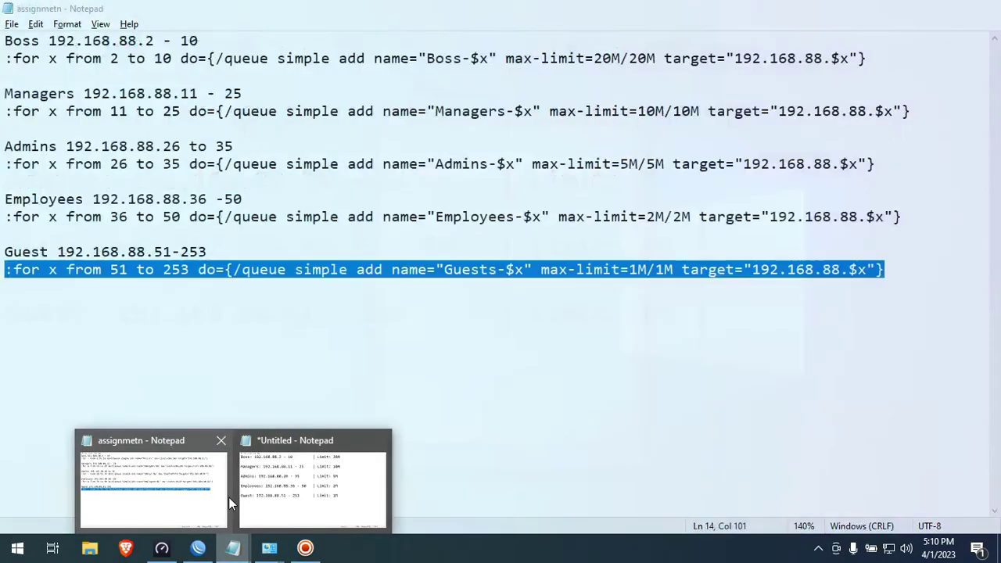
click(228, 496)
click(41, 40)
drag(41, 41, 3, 41)
drag(198, 41, 54, 41)
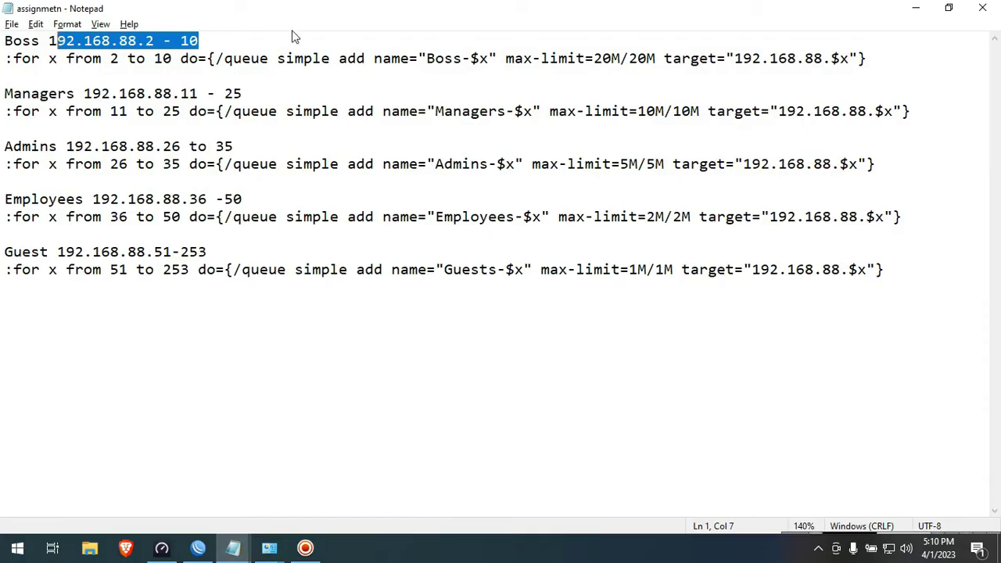
Verify IPv4 is static 192.168.88.3 with gateway 192.168.88.254, then close the dialogs
click(915, 8)
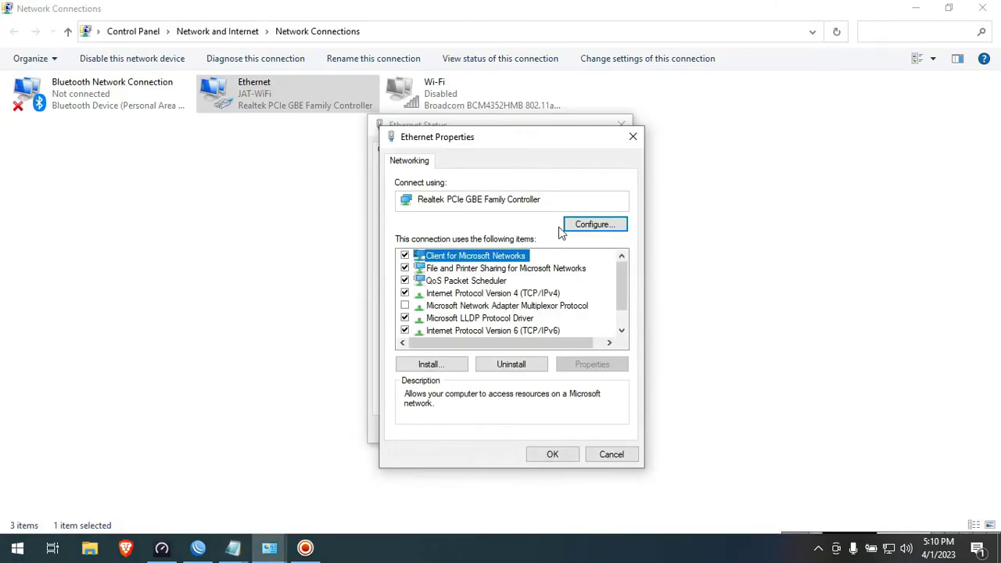
double_click(528, 294)
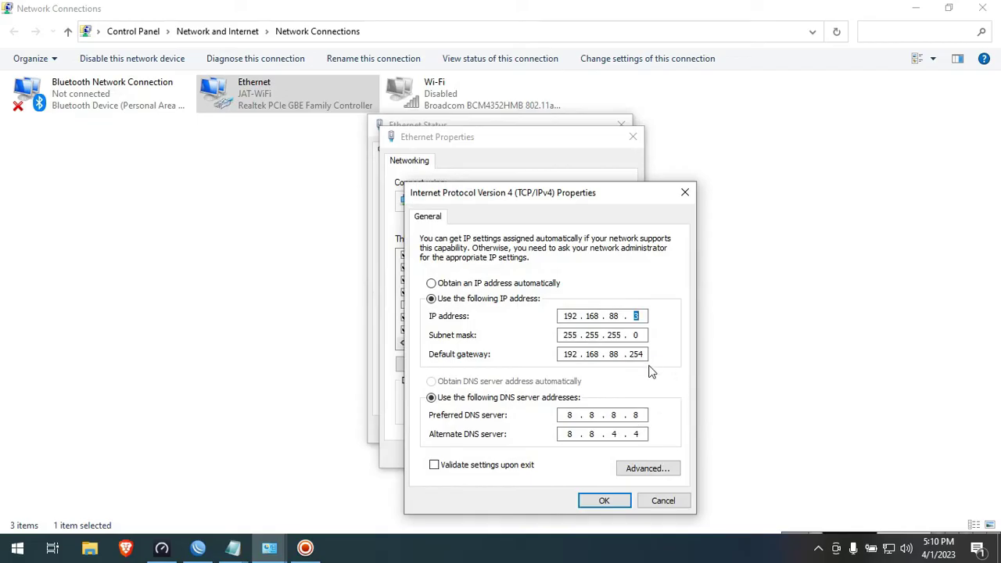
click(598, 501)
click(559, 452)
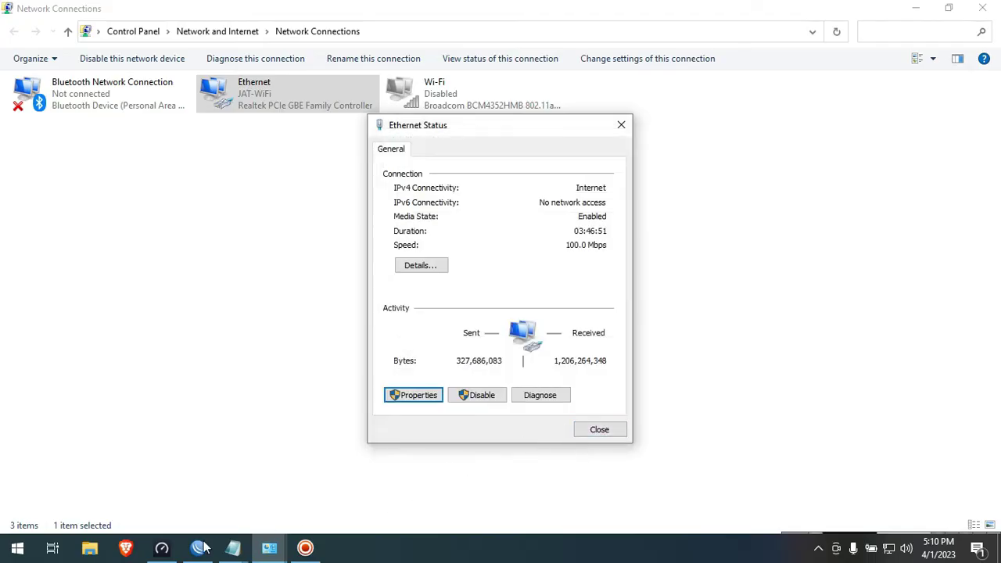
click(162, 547)
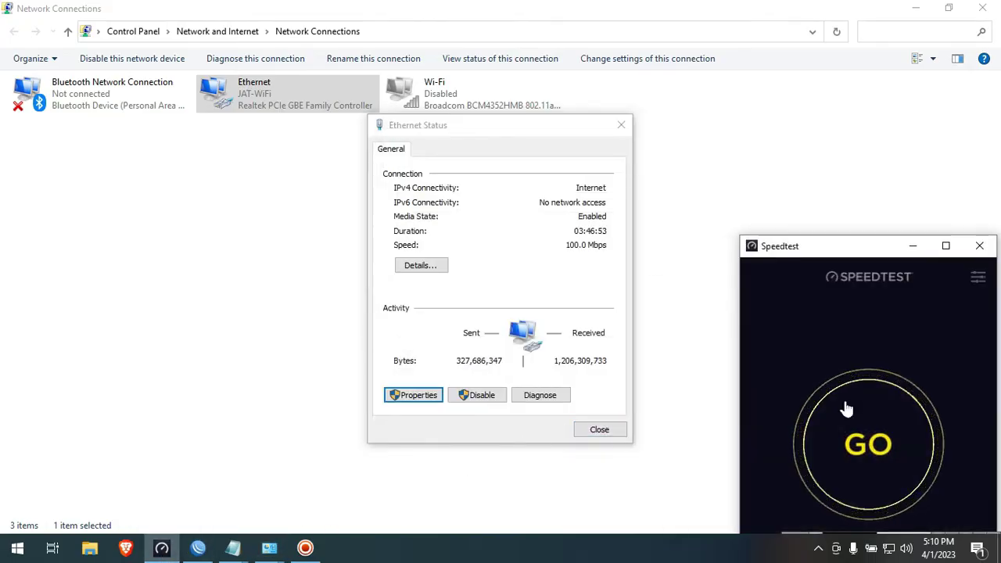
Run a speed test (19.46 Mbps down, 9.86 Mbps up) while watching Boss-3's queue traffic
click(861, 430)
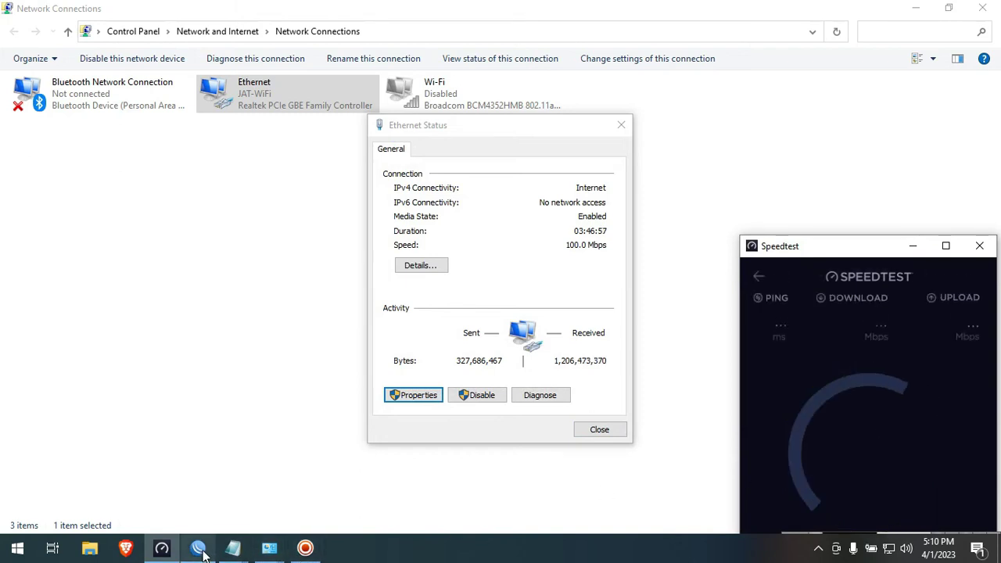
click(269, 549)
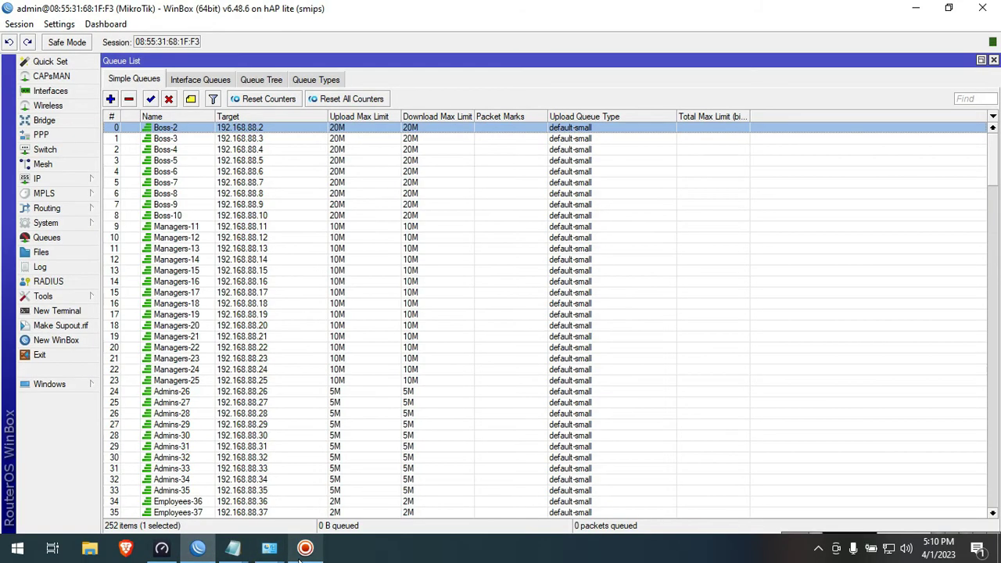
click(161, 550)
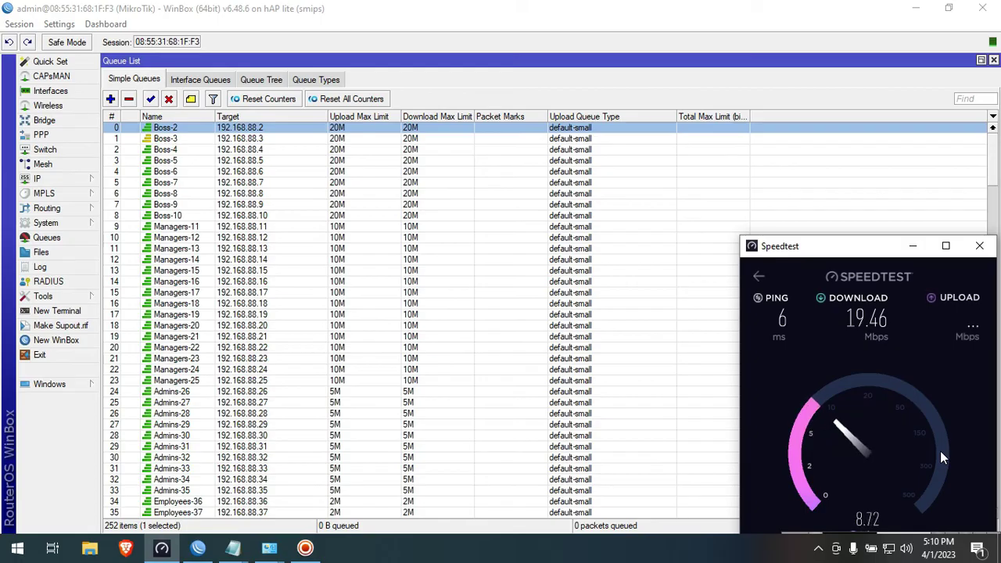
double_click(303, 139)
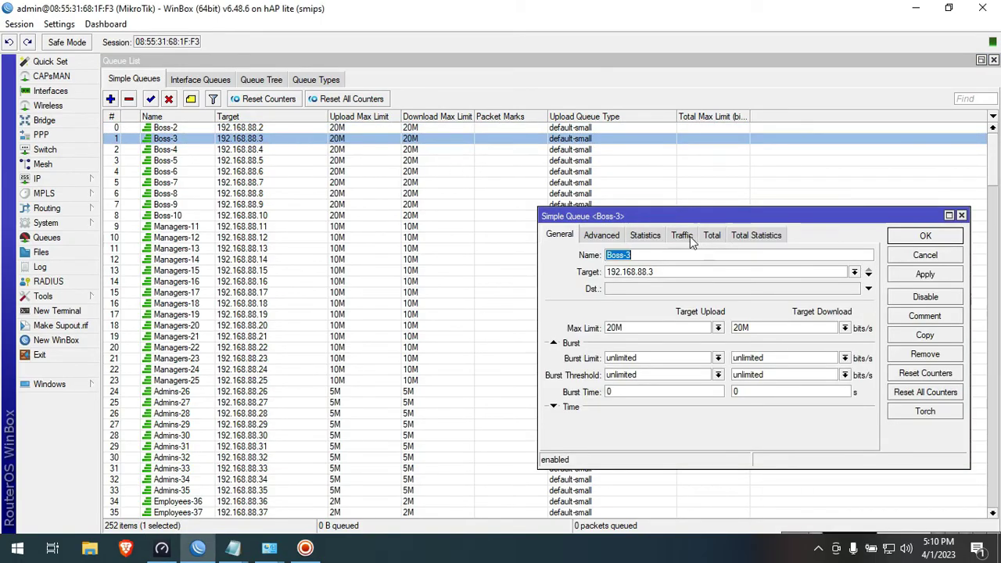
click(694, 238)
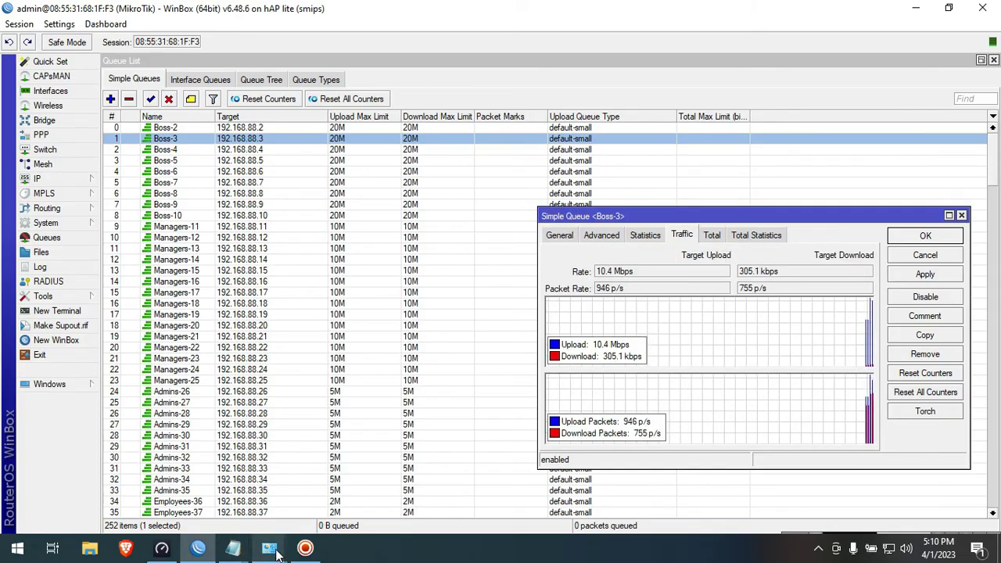
click(162, 548)
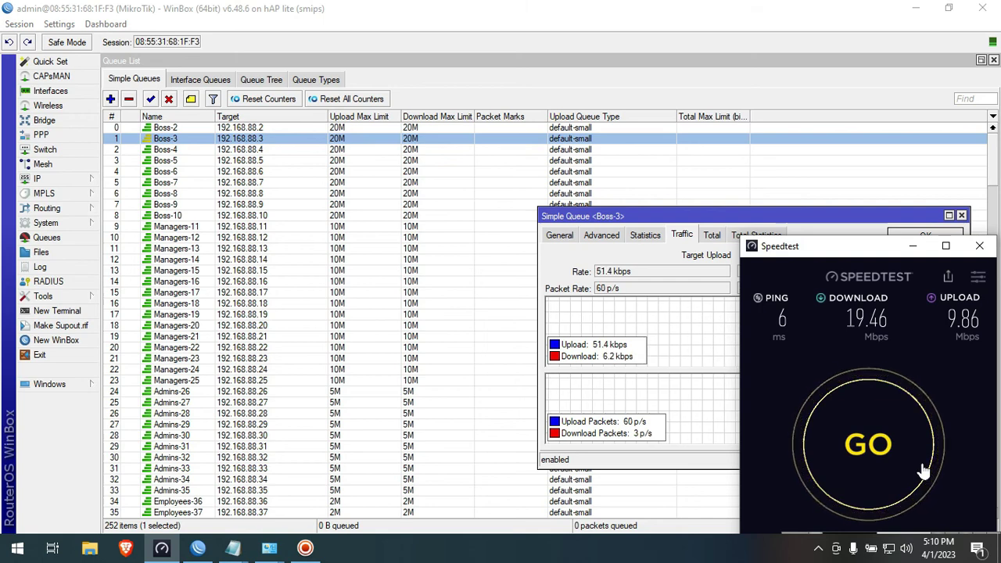
click(962, 216)
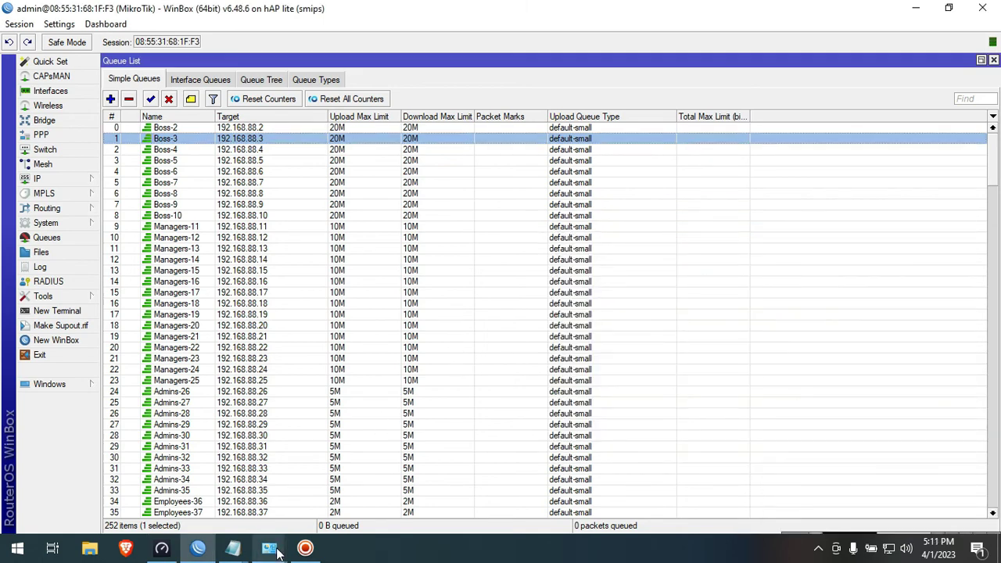
Briefly reopen the Ethernet status, then return to the queue assignment notes
mouse_move(269, 548)
click(351, 487)
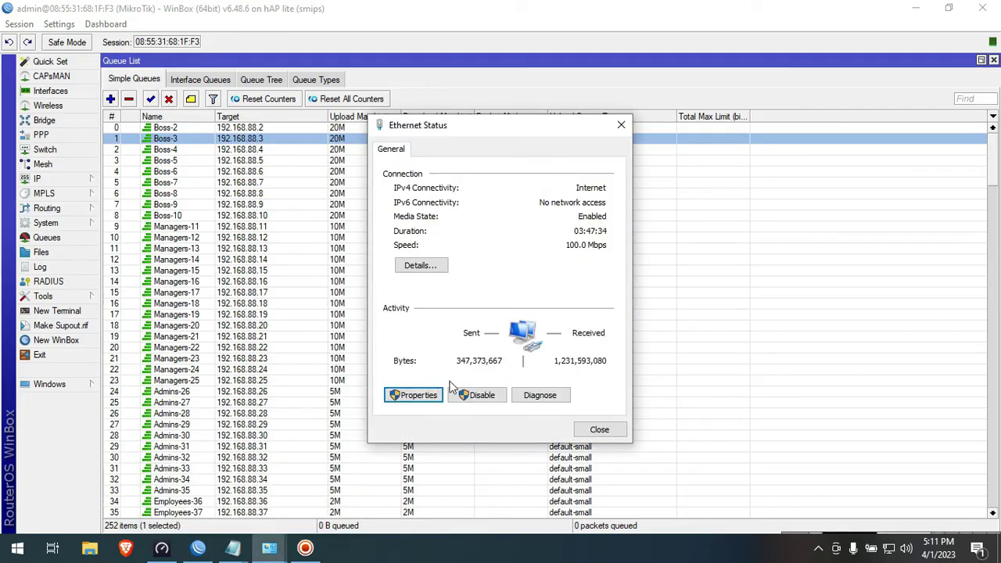
mouse_move(233, 548)
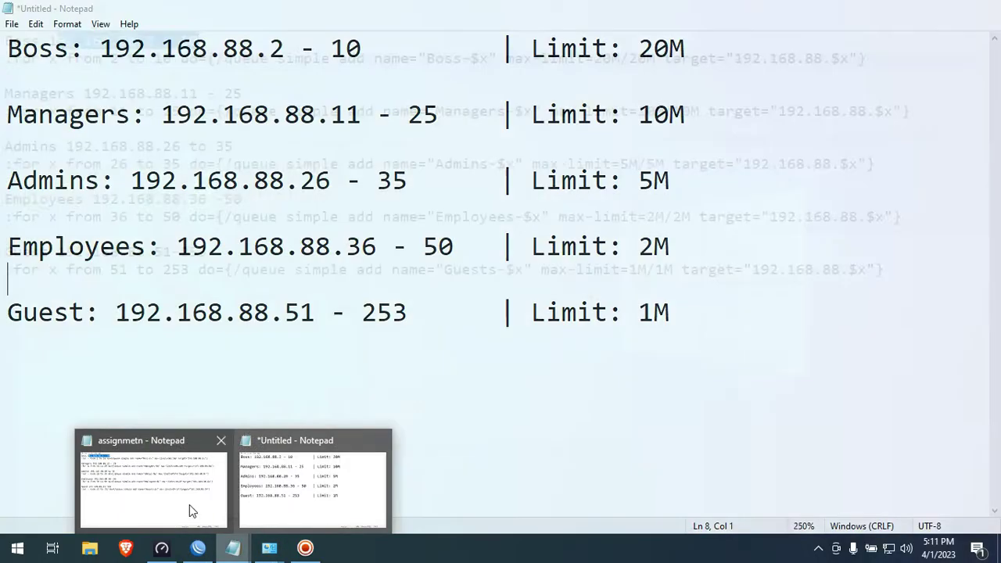
click(189, 504)
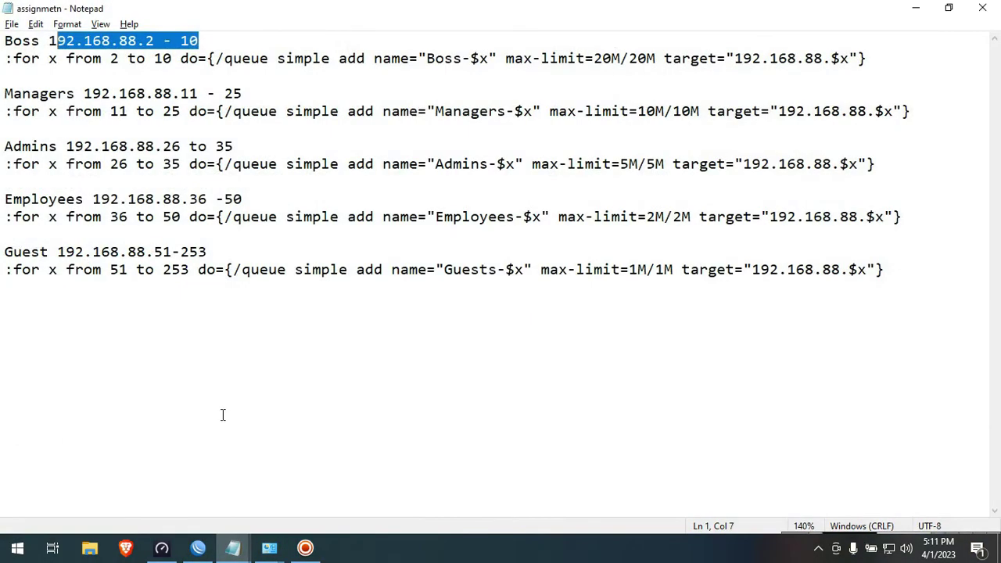